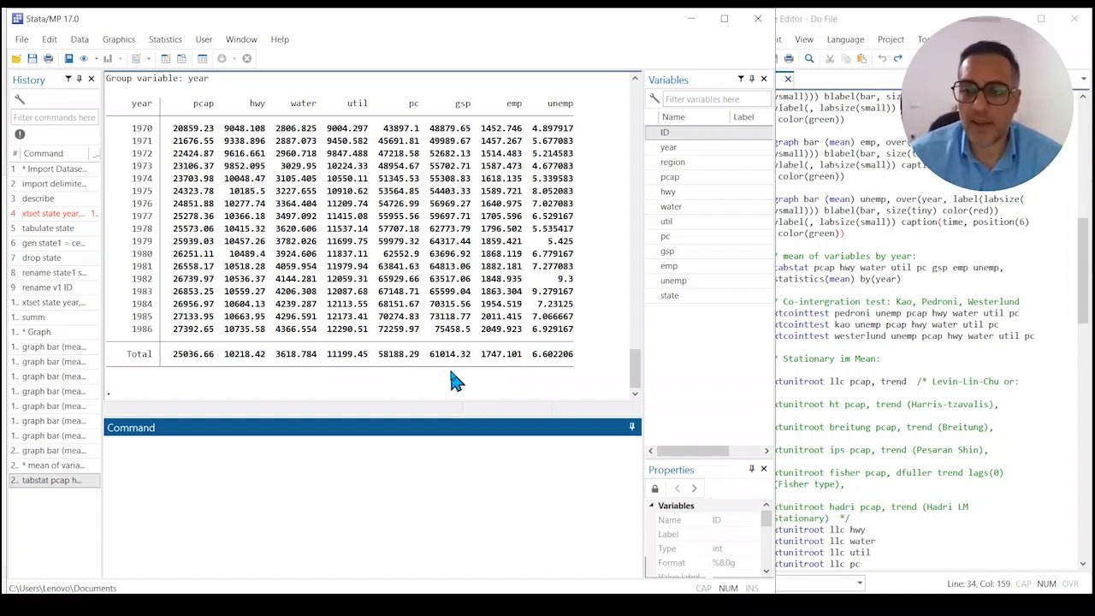
Run the do-file's three xtcointtest commands (pedroni, kao, westerlund) on unemp pcap hwy water util pc.
click(828, 313)
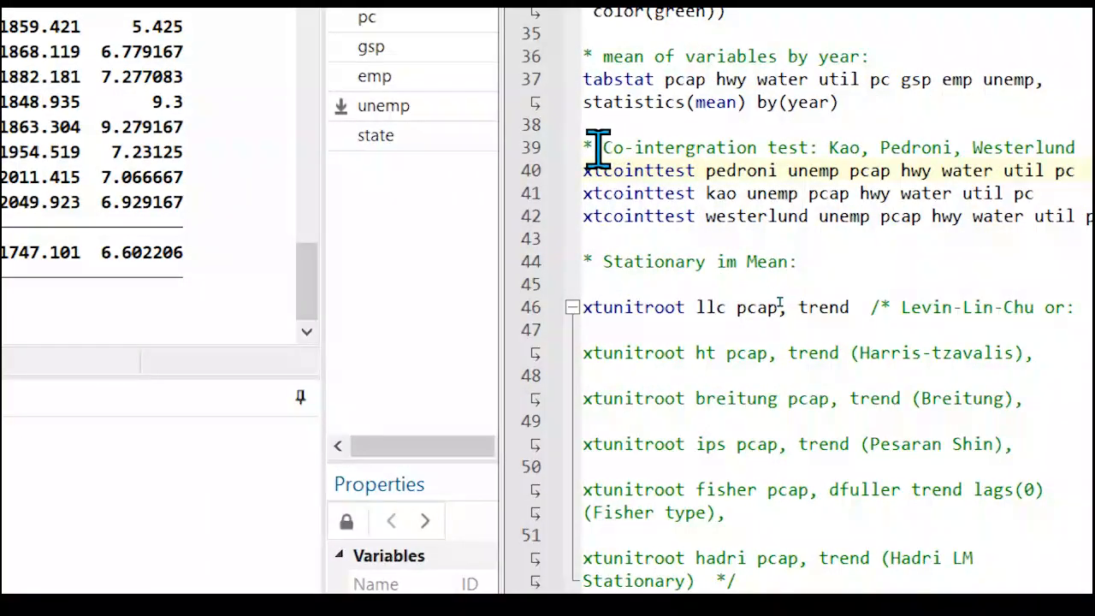
drag(596, 149, 804, 150)
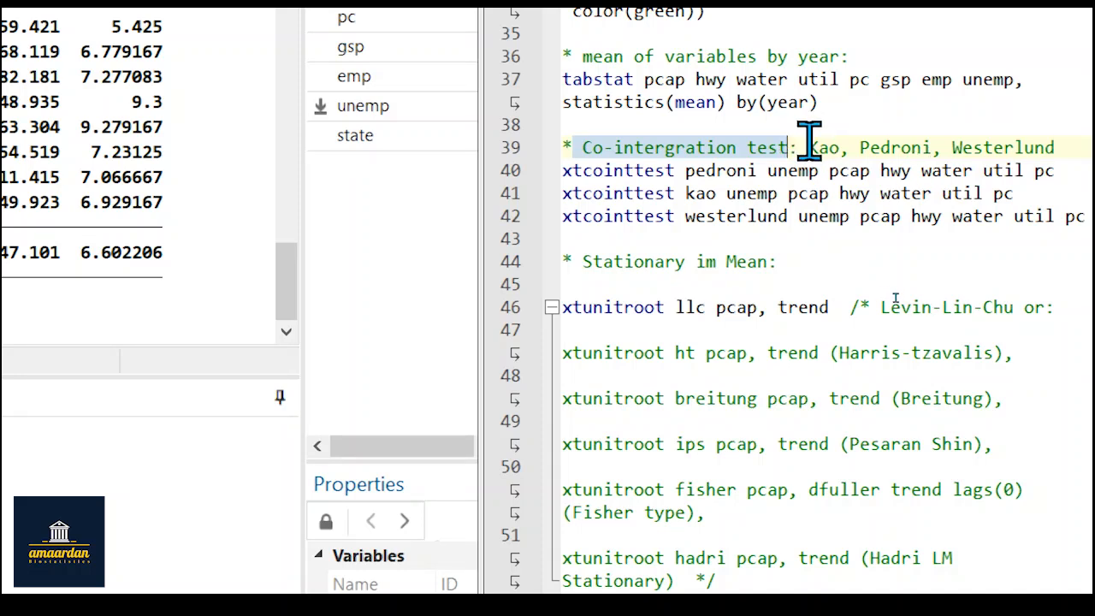
drag(806, 142, 1060, 151)
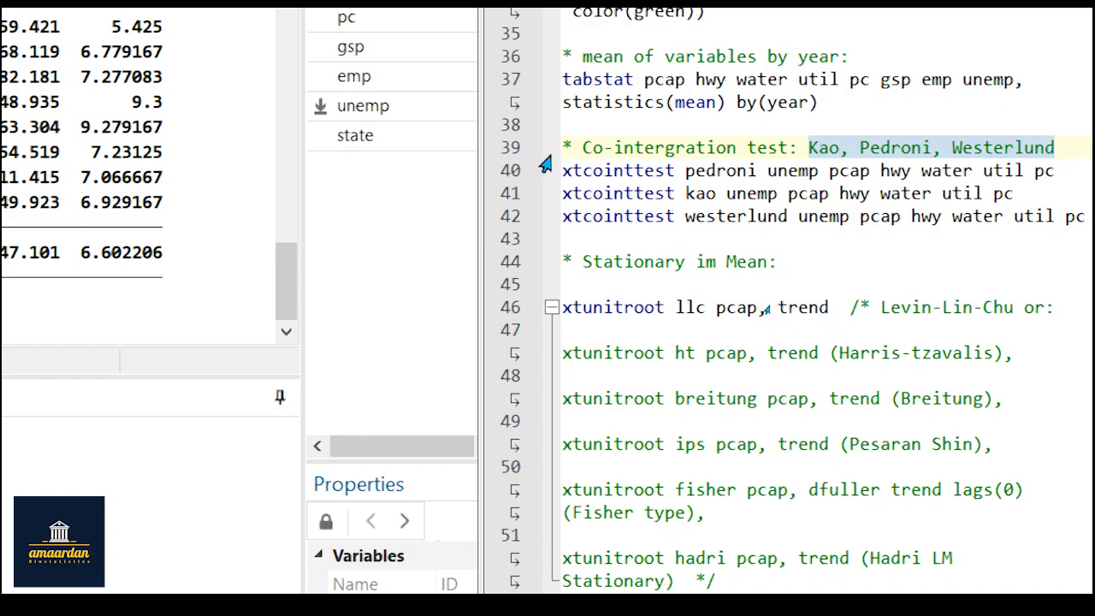
drag(562, 169, 1091, 222)
key(ctrl+c)
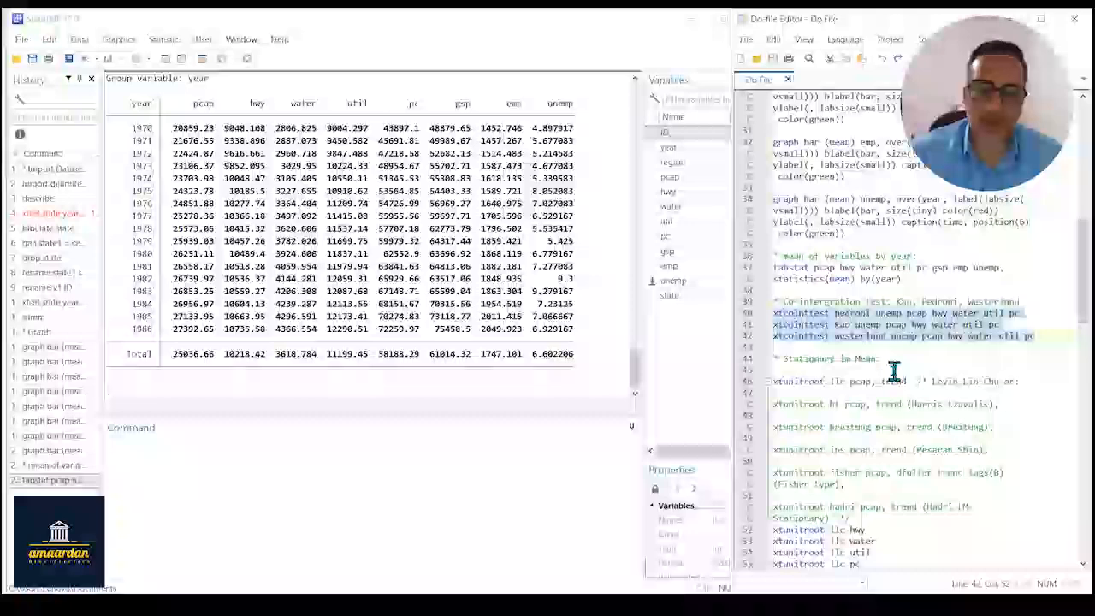
click(171, 466)
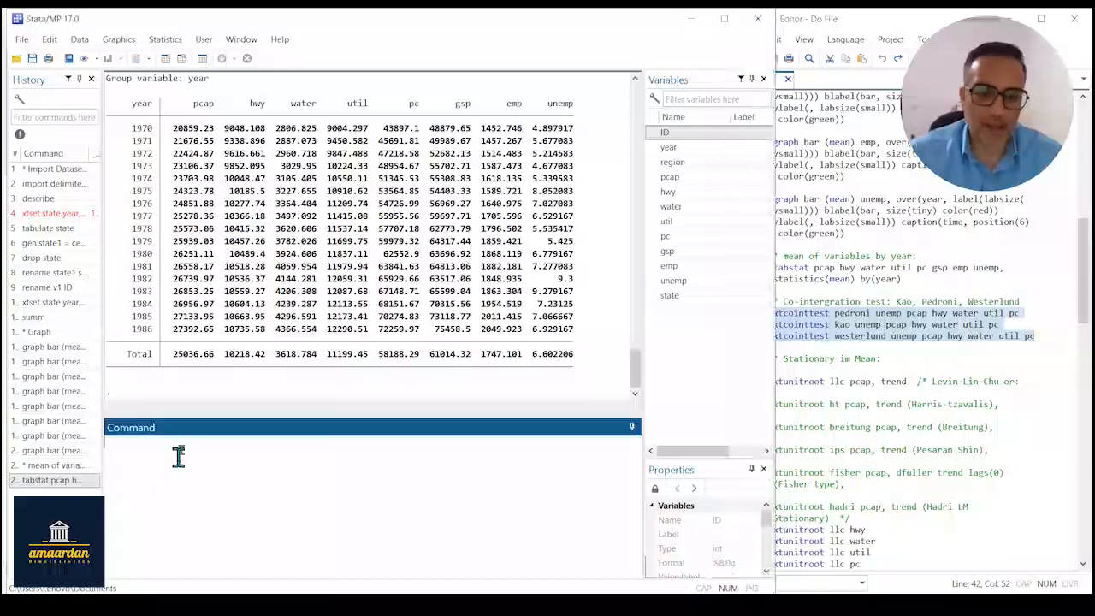
key(ctrl+v)
key(Return)
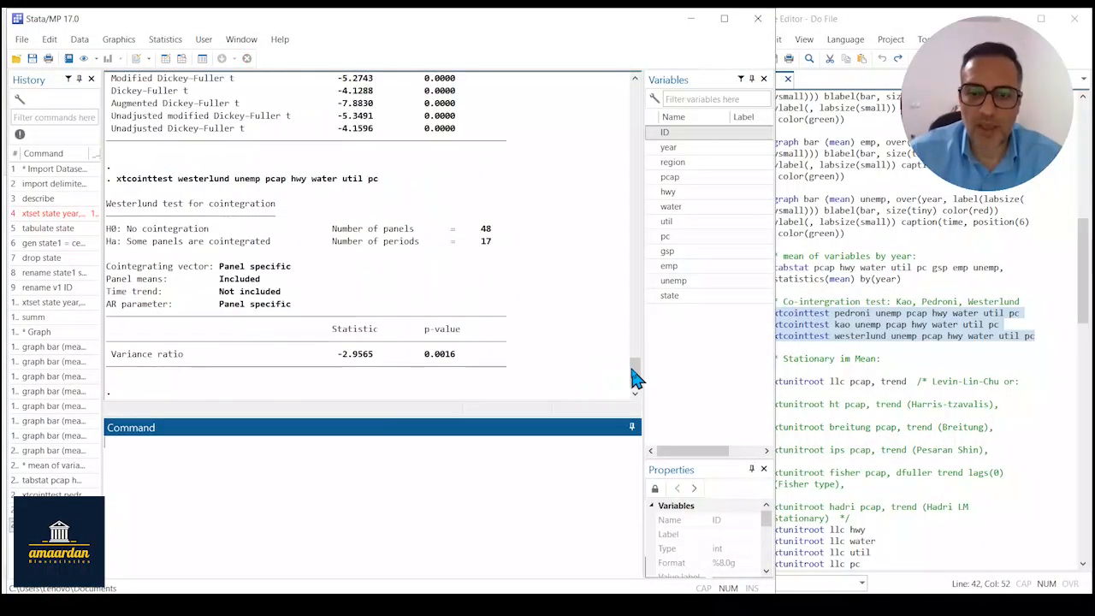
Examine the Pedroni cointegration test output, covering its null hypothesis and the Augmented Dickey-Fuller p-value.
drag(636, 376, 644, 329)
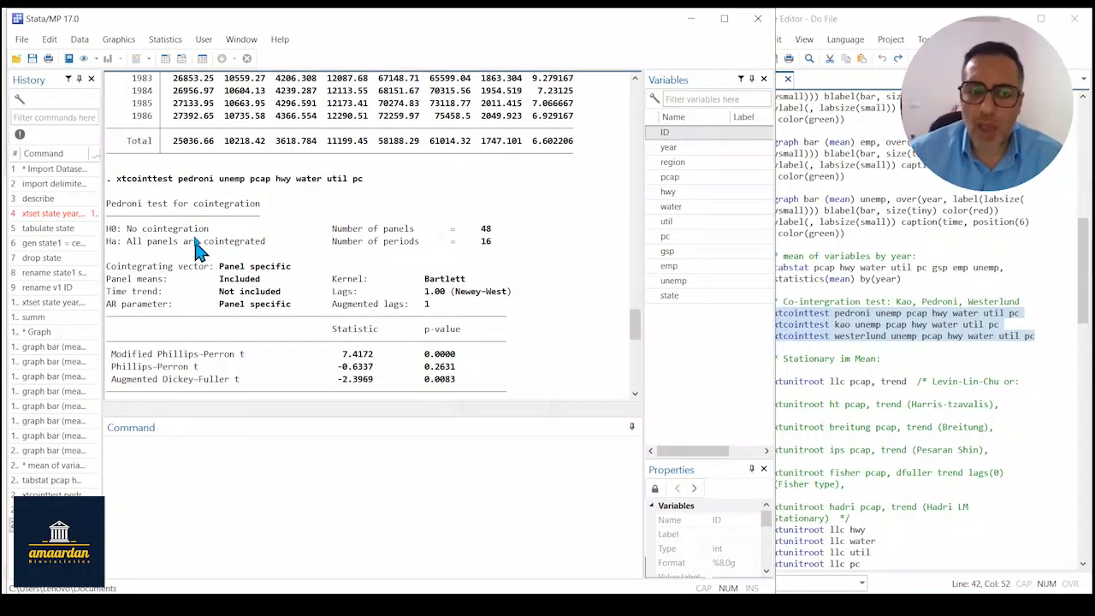
drag(206, 231, 107, 229)
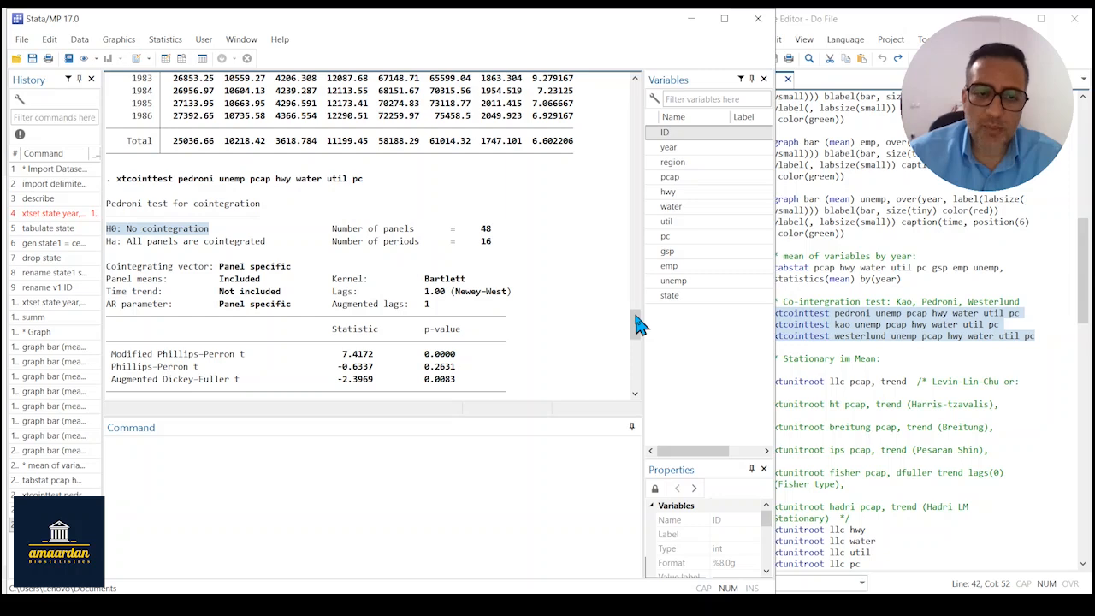
scroll(642, 326, down, 2)
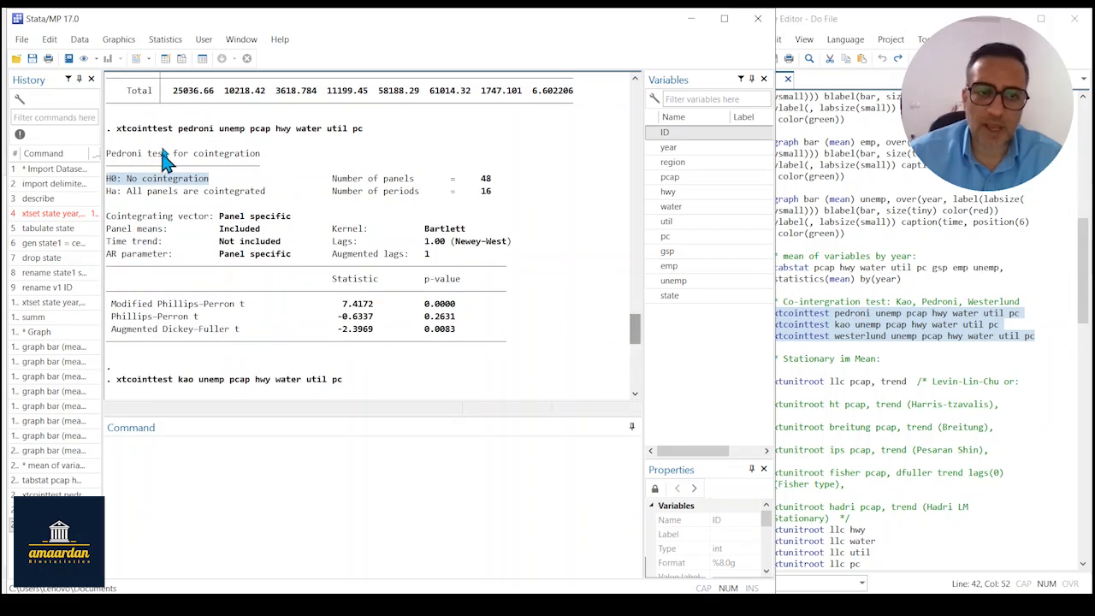
key(ctrl+a)
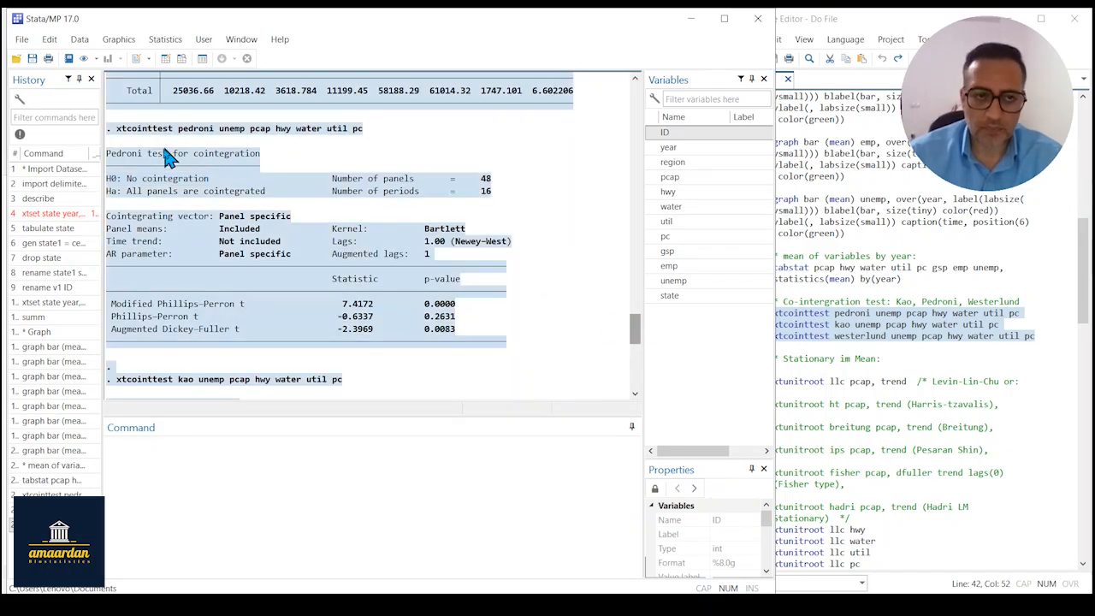
click(207, 248)
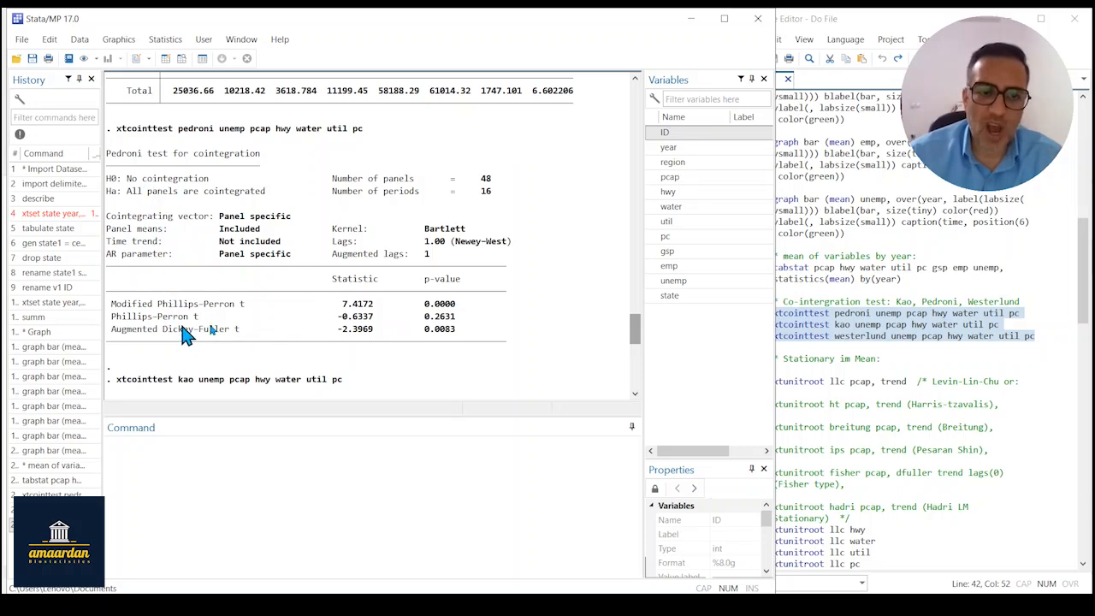
double_click(432, 330)
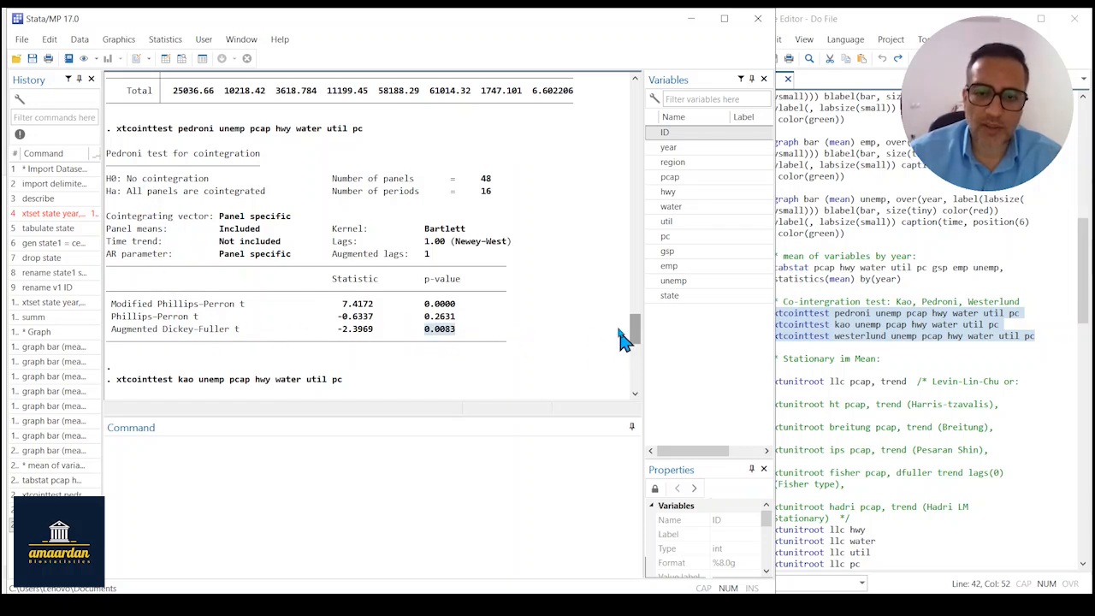
Examine the p-values in the Kao and Westerlund cointegration test outputs.
drag(636, 330, 633, 356)
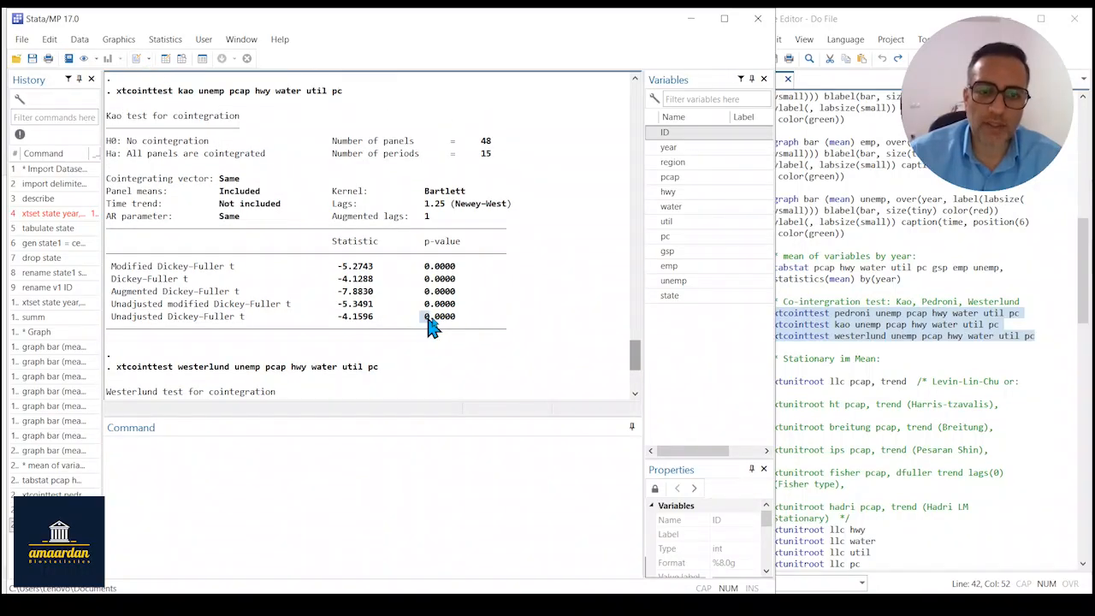
drag(429, 320, 491, 322)
scroll(640, 359, down, 2)
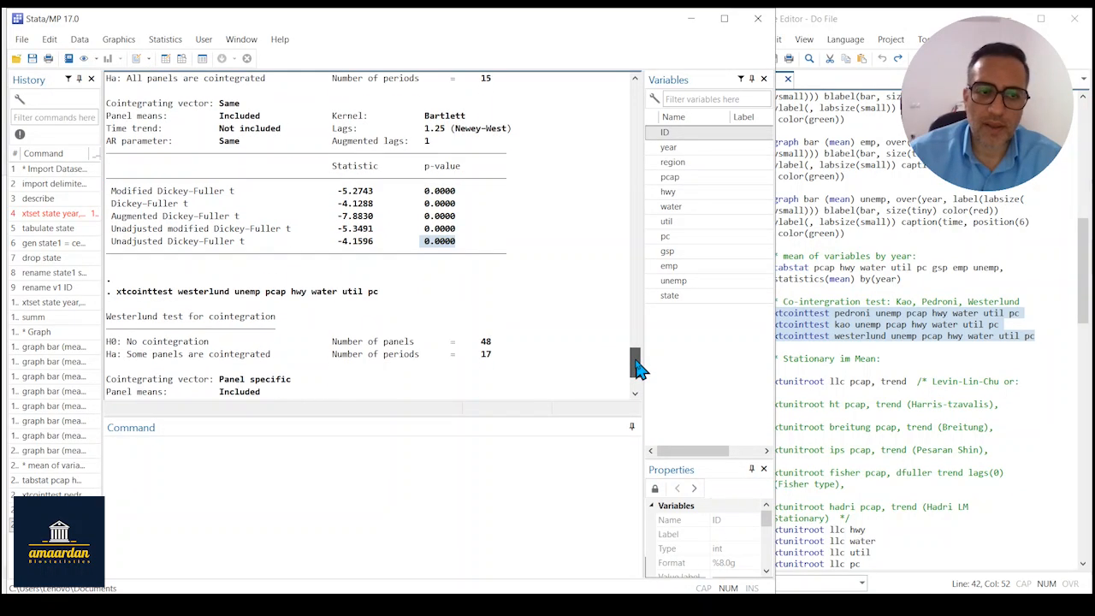
drag(431, 178, 459, 182)
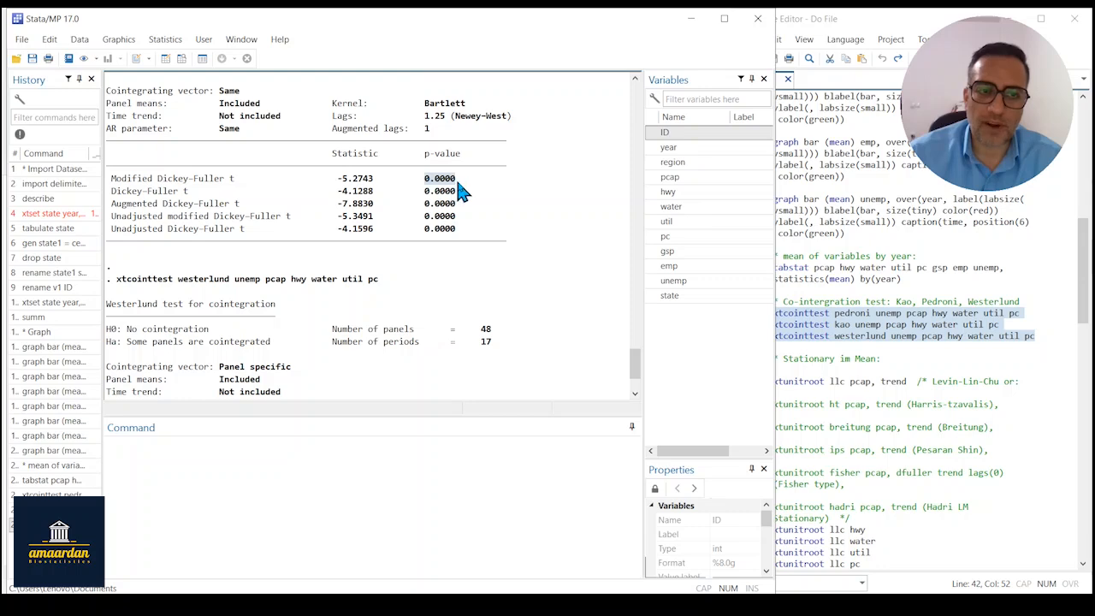
scroll(636, 361, down, 3)
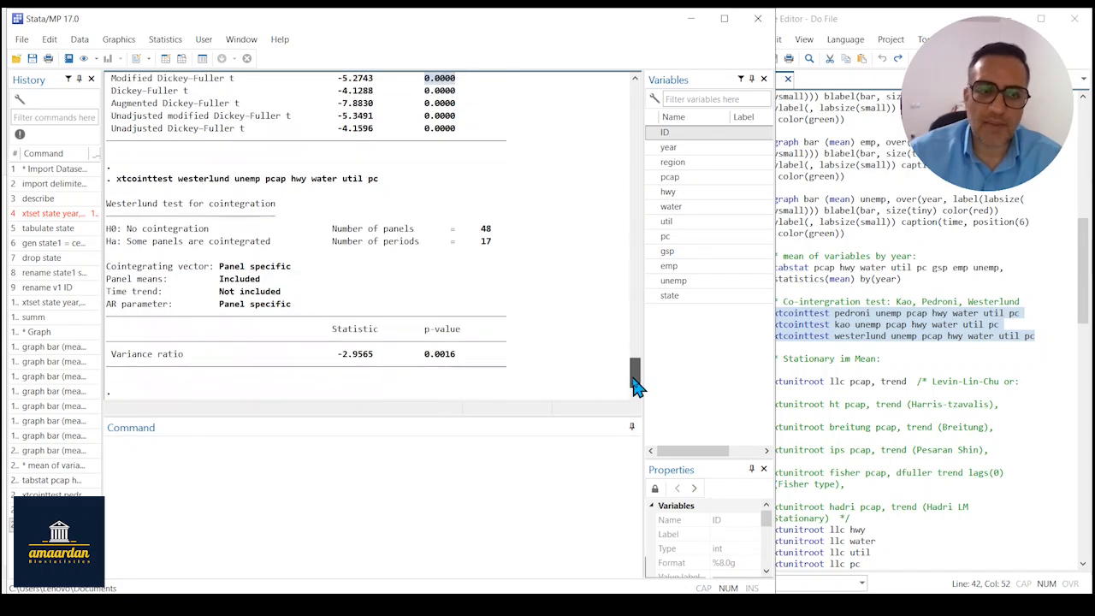
drag(422, 353, 462, 357)
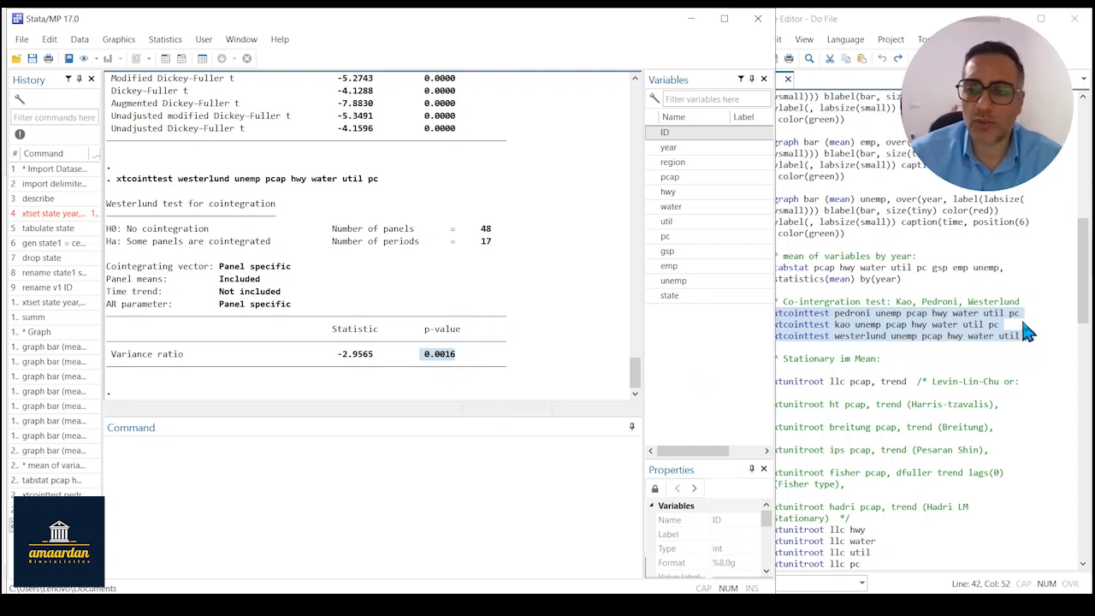
Run the do-file's Levin-Lin-Chu unit-root test, xtunitroot llc pcap, trend, and check its null hypothesis.
click(929, 337)
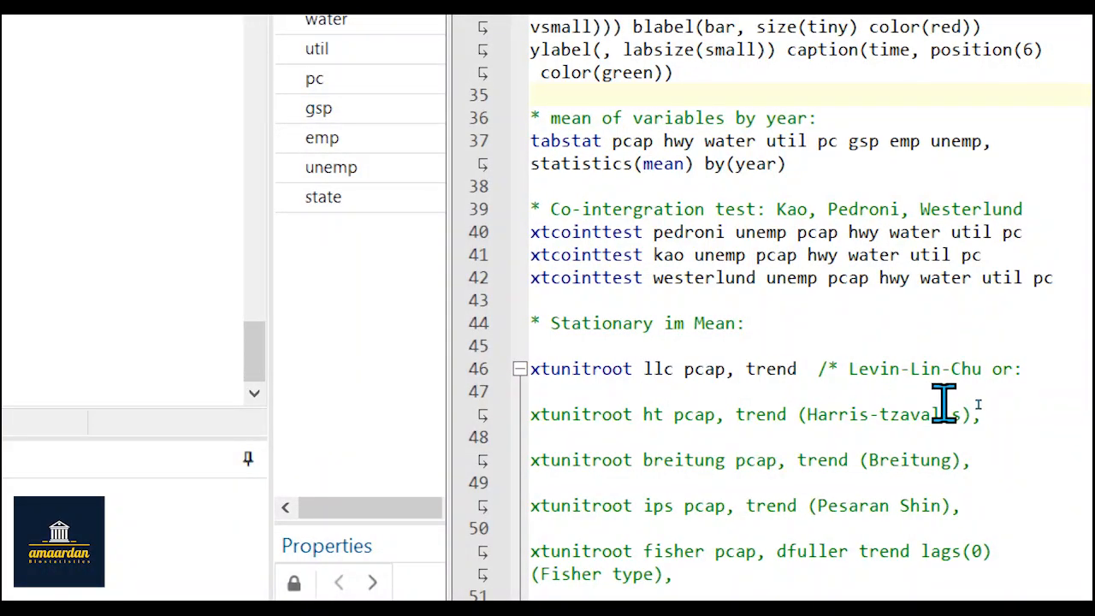
drag(847, 369, 981, 368)
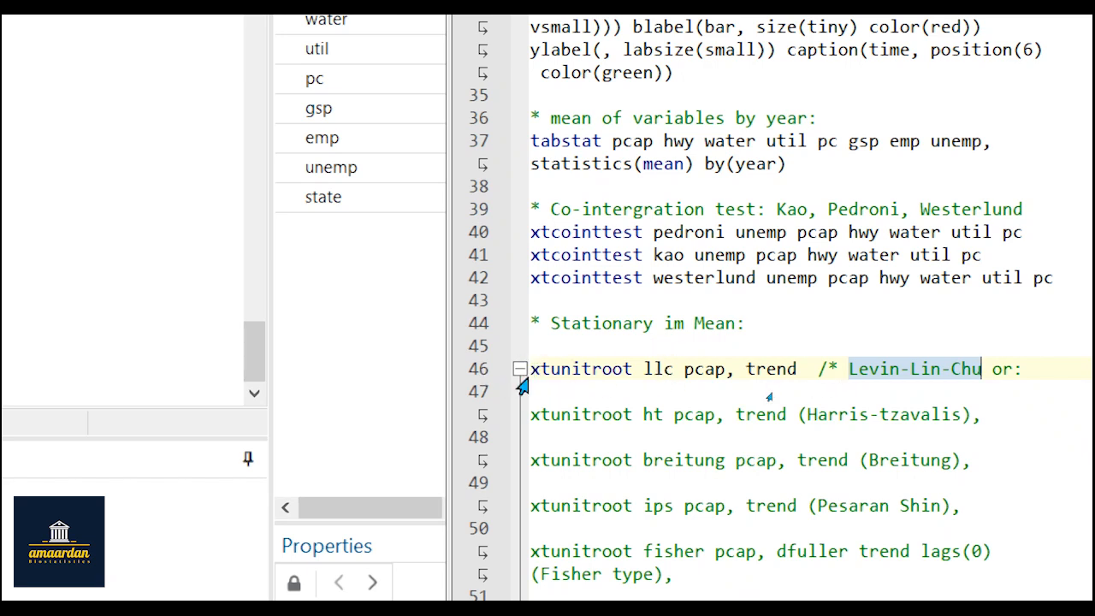
drag(529, 372, 796, 368)
key(ctrl+c)
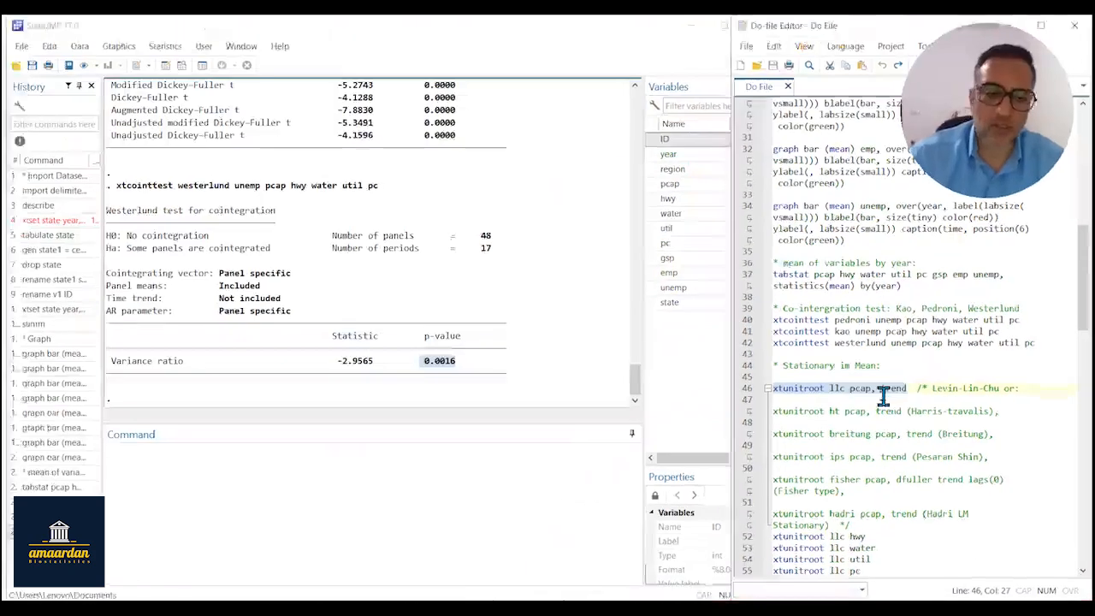
click(176, 485)
key(ctrl+v)
key(Return)
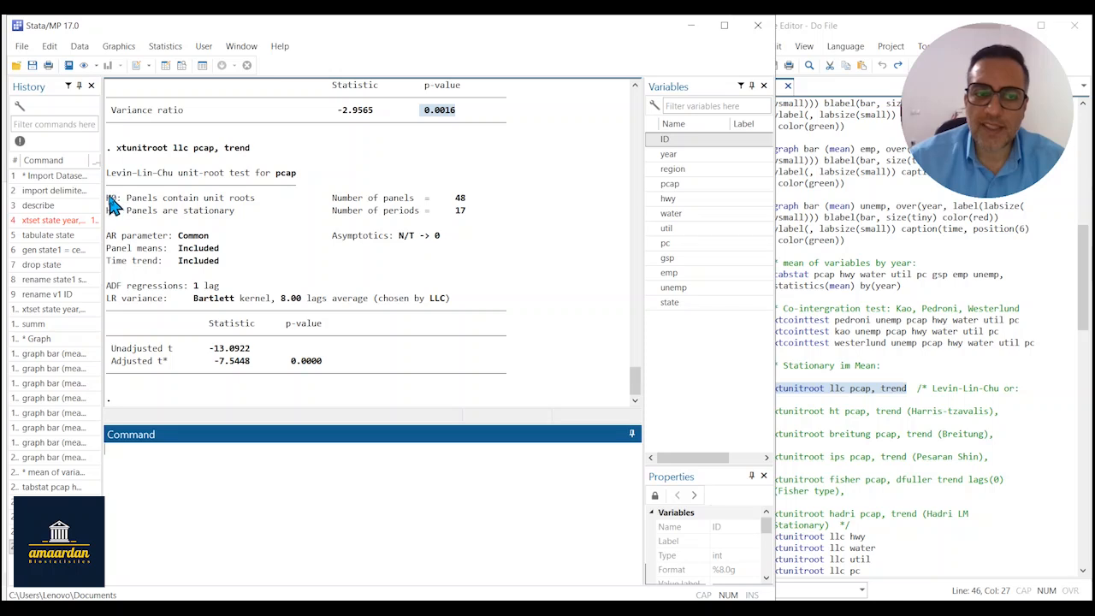
drag(109, 198, 270, 206)
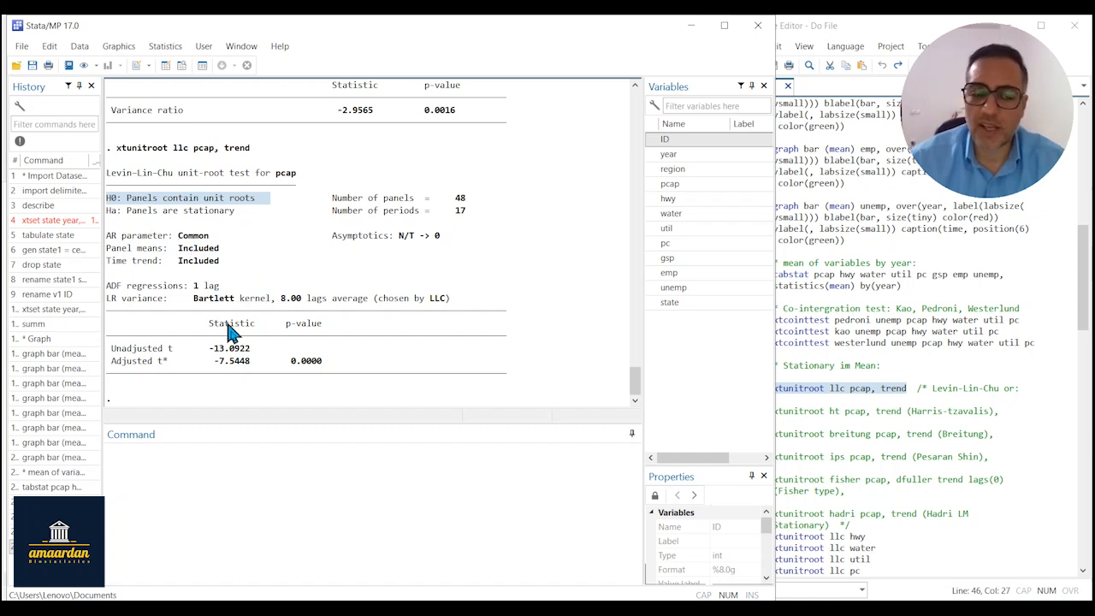
Run the do-file's xtunitroot llc tests for hwy, water, util, pc and gsp, and review the gsp hypotheses and adjusted t result.
click(847, 414)
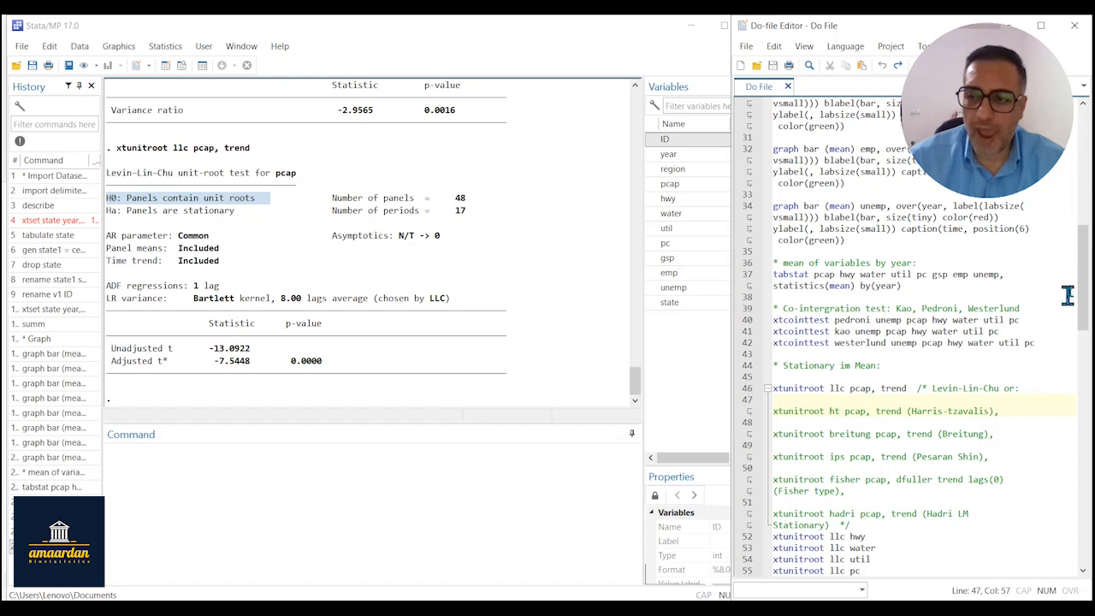
drag(1085, 296, 1085, 323)
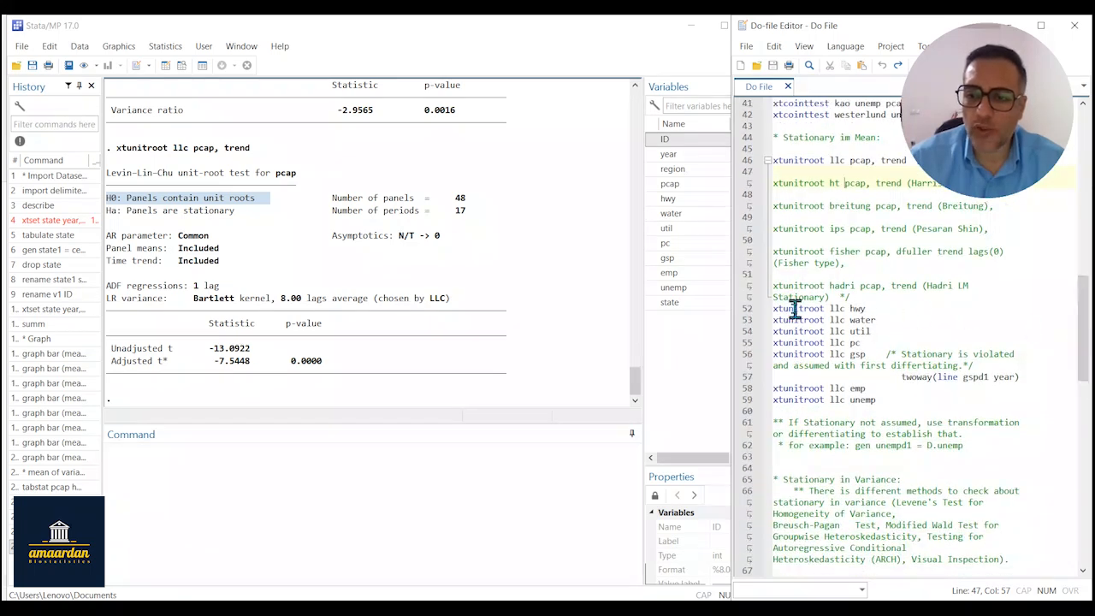
drag(773, 309, 871, 354)
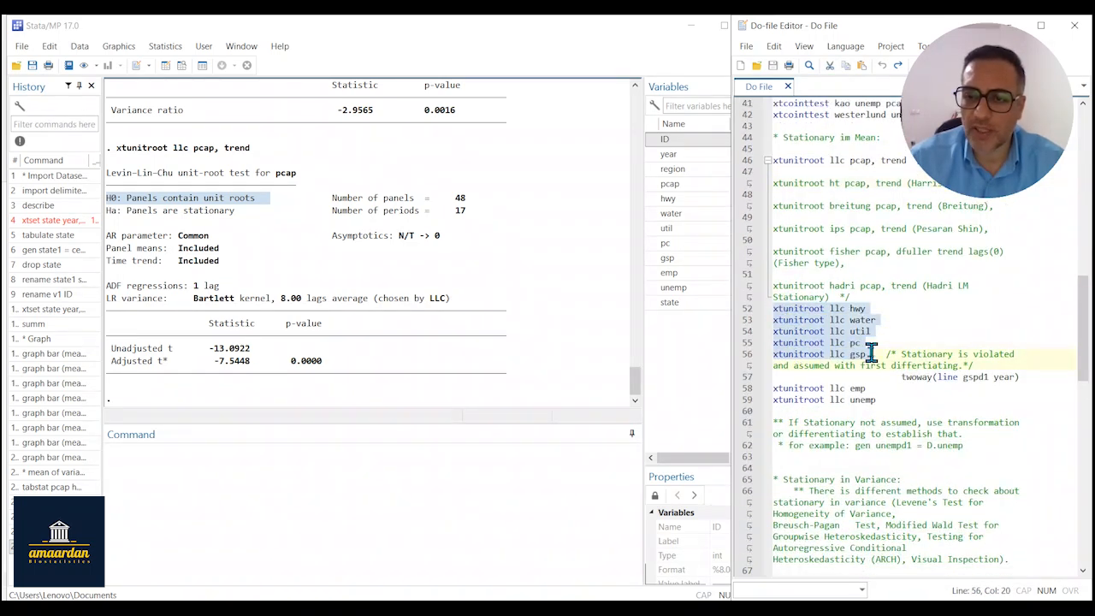
key(ctrl+c)
click(250, 462)
key(ctrl+v)
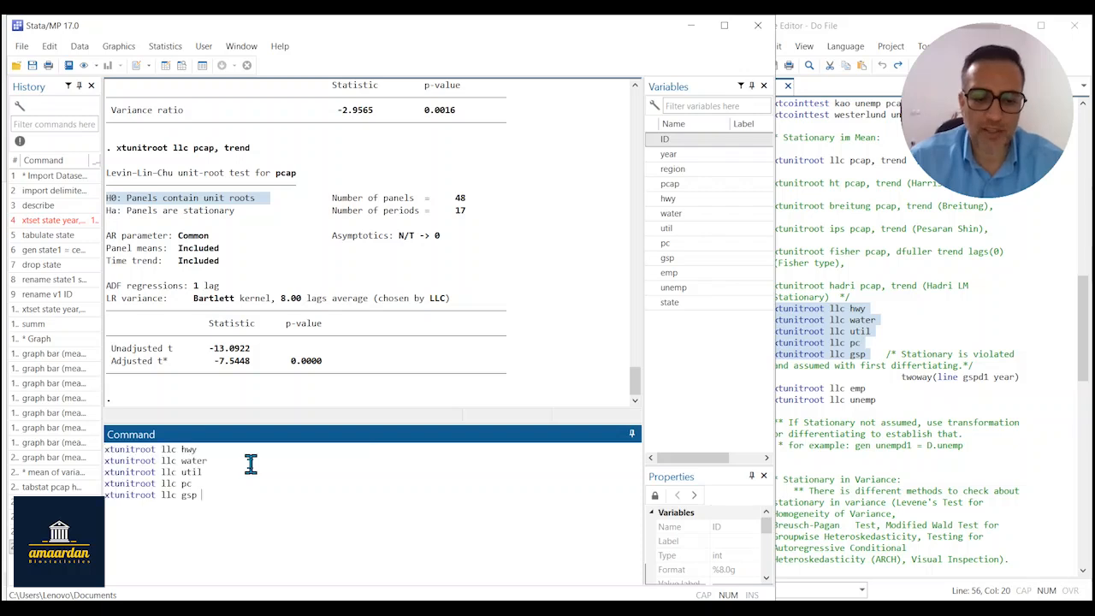
key(Return)
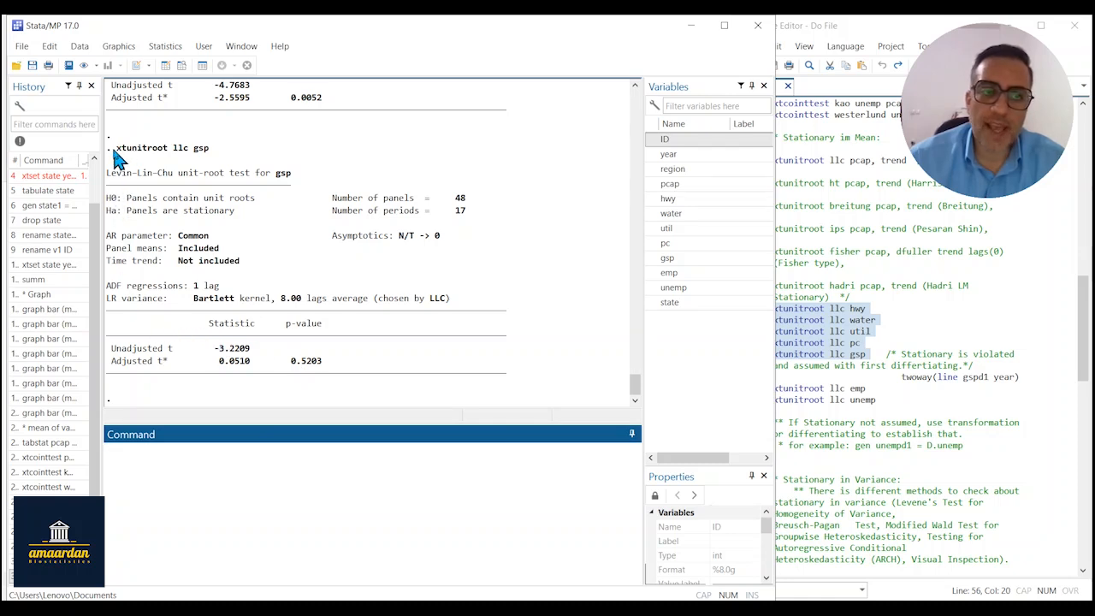
drag(116, 153, 214, 167)
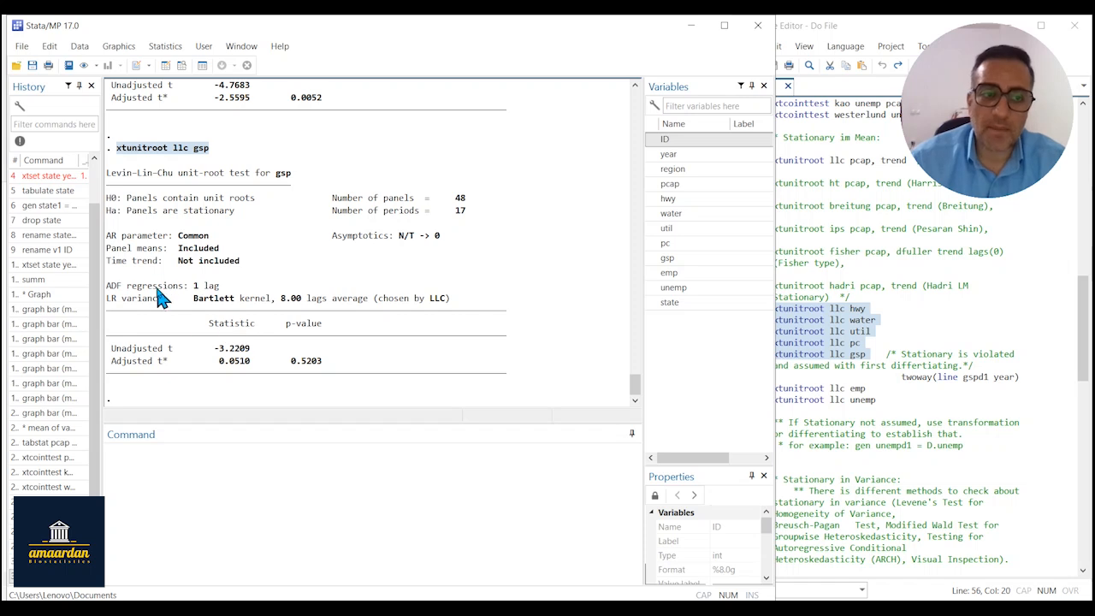
drag(112, 364, 329, 363)
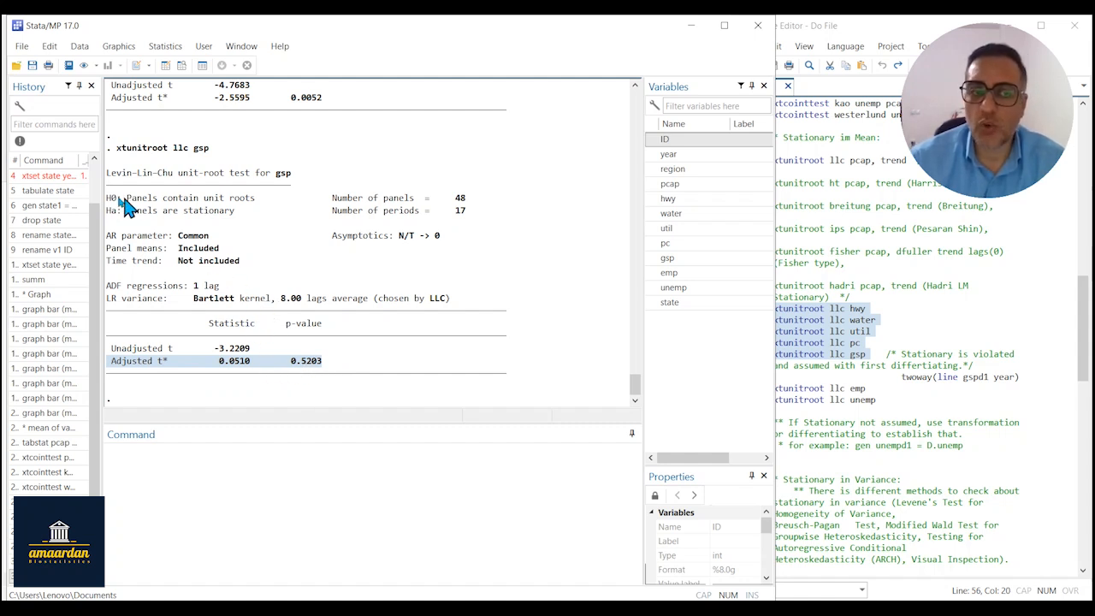
drag(110, 206, 265, 202)
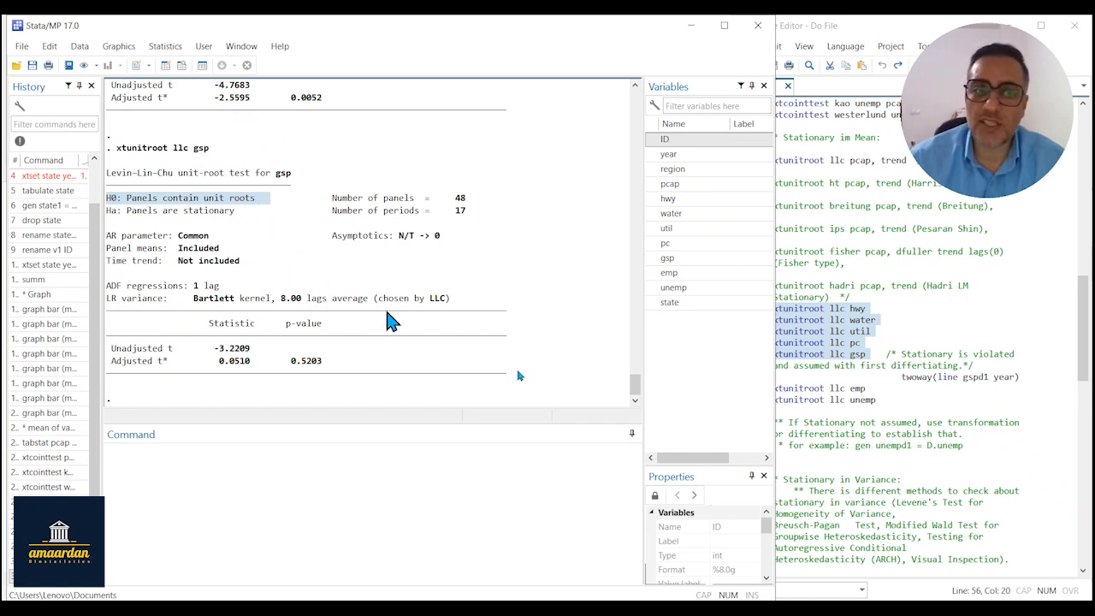
Adapt the do-file's gspd1 line-plot command to twoway(line gsp year), run it, and close the graph after viewing it.
click(847, 422)
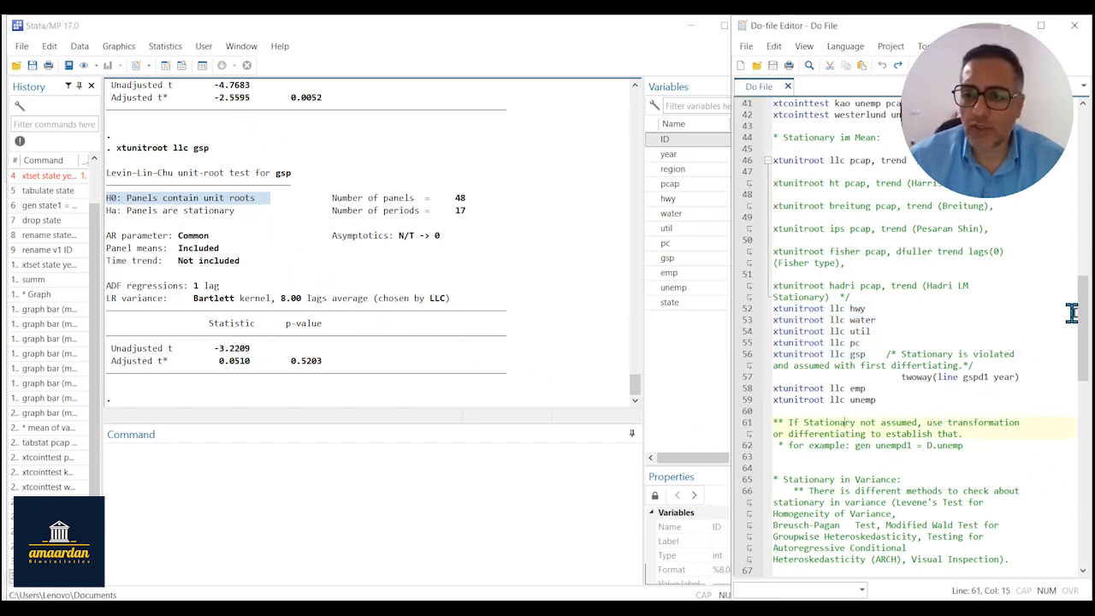
scroll(1065, 316, down, 1)
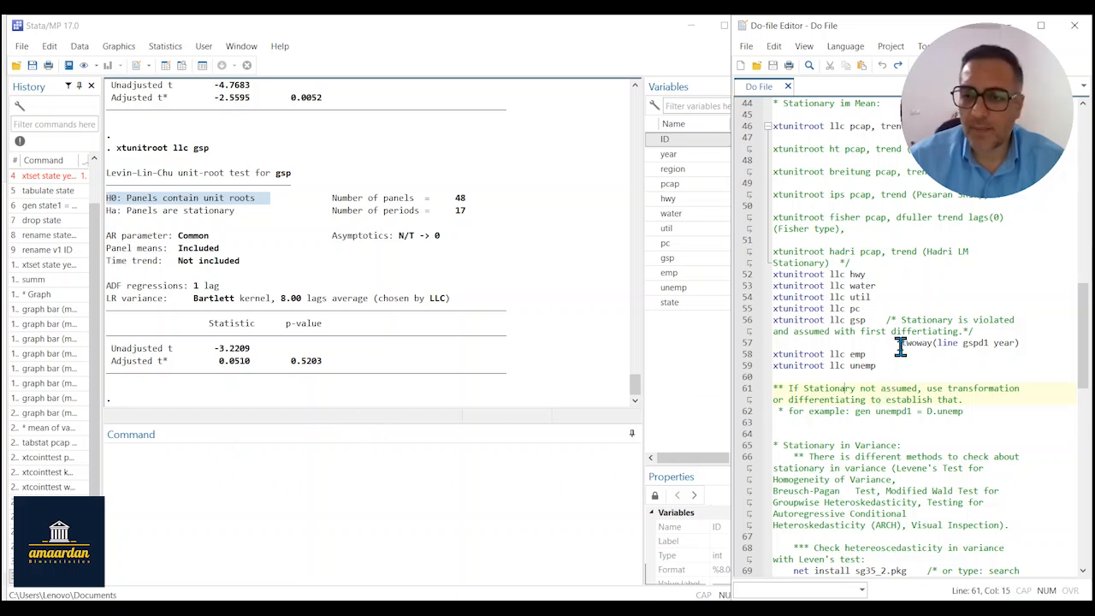
drag(901, 343, 1018, 344)
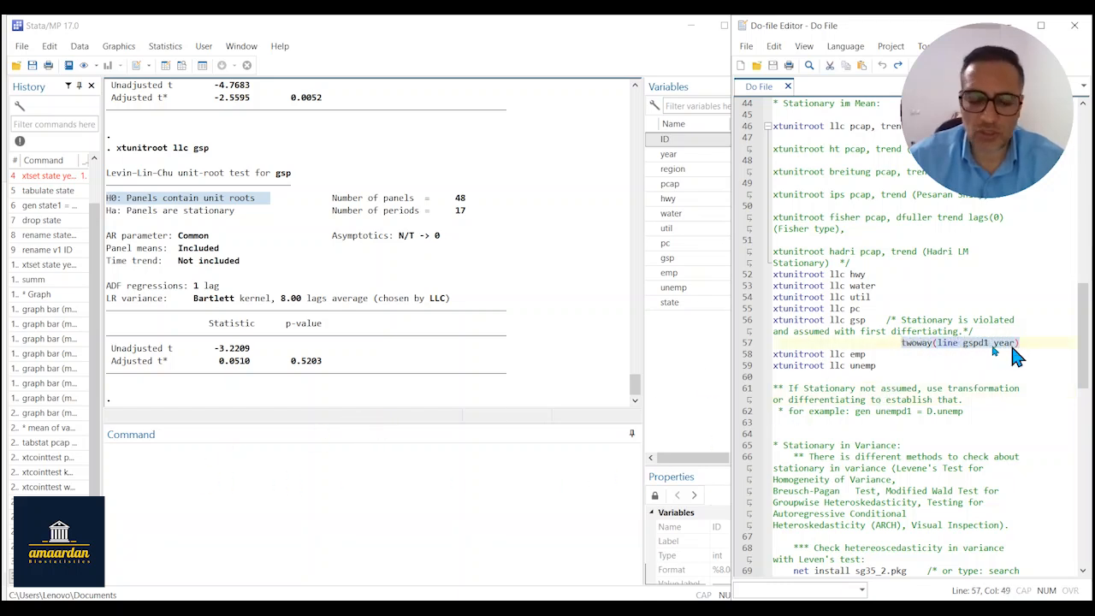
key(ctrl+c)
click(248, 499)
key(ctrl+v)
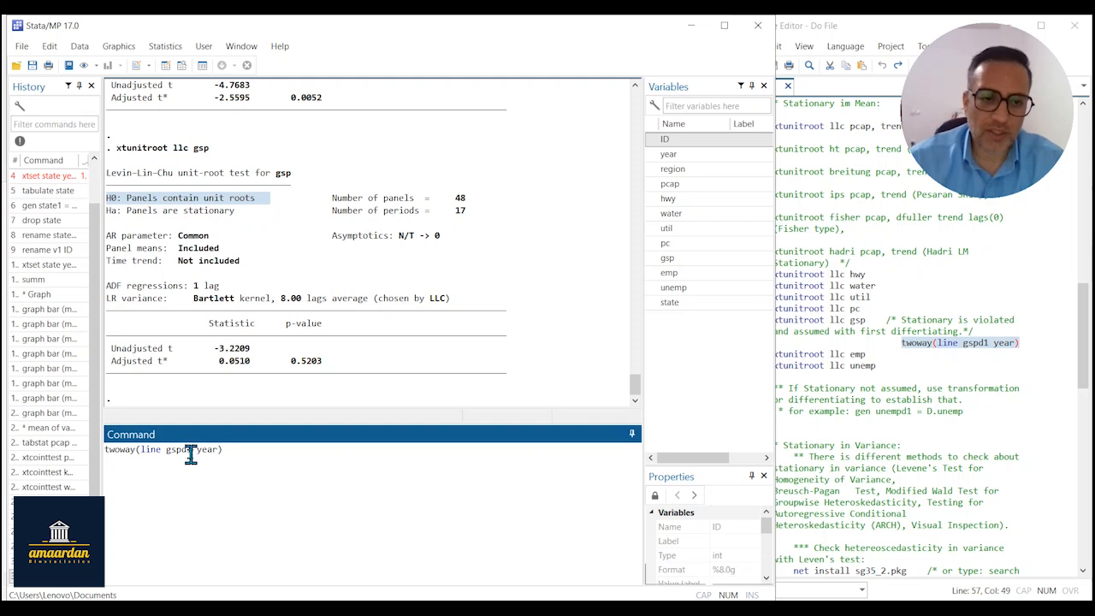
click(190, 456)
key(BackSpace)
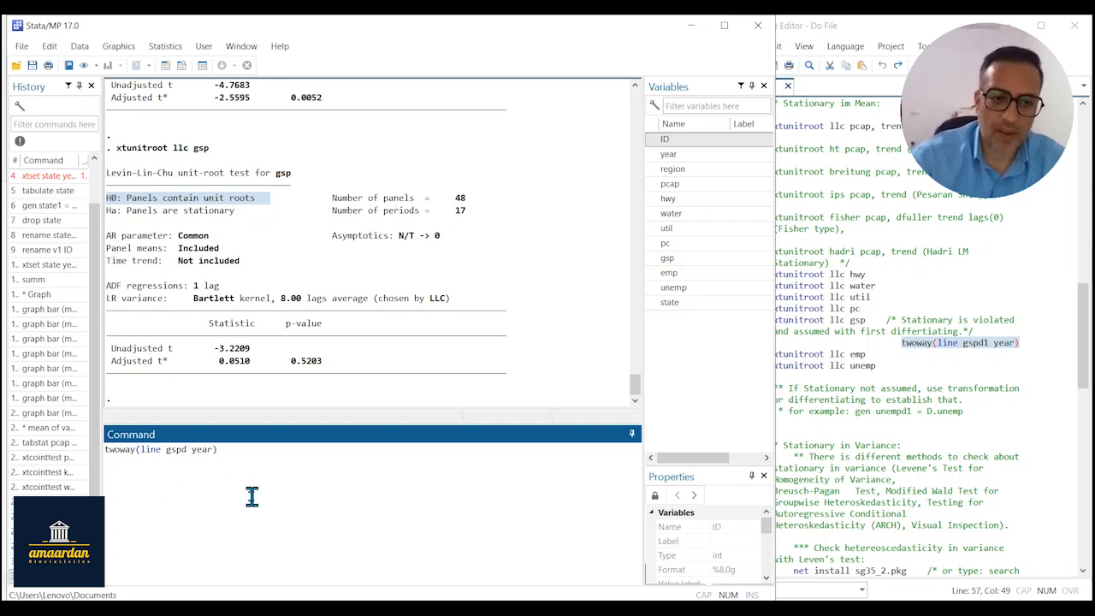
key(BackSpace)
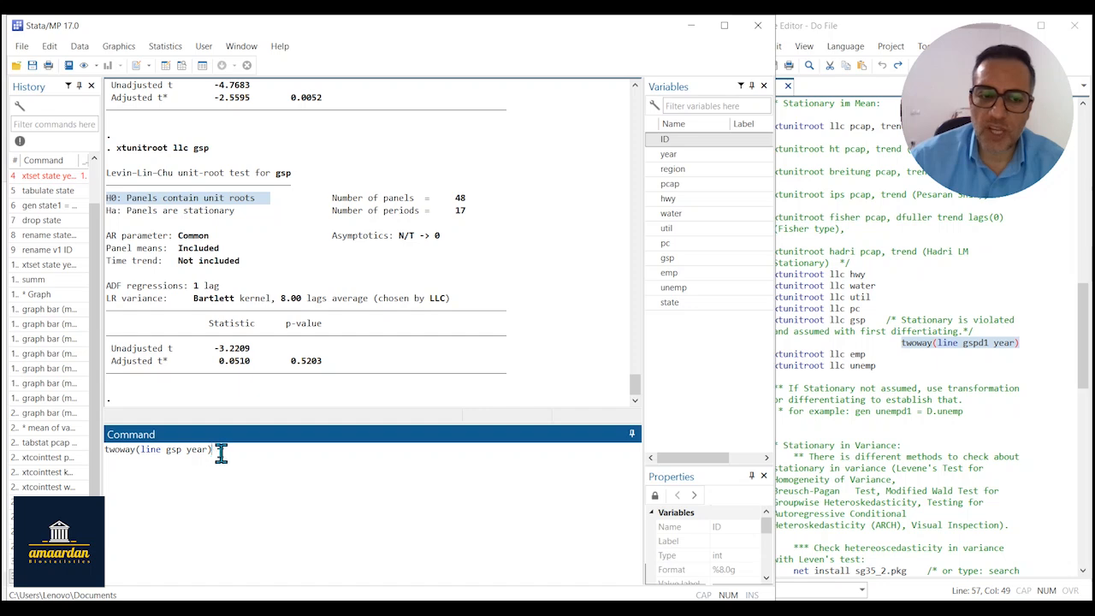
key(Return)
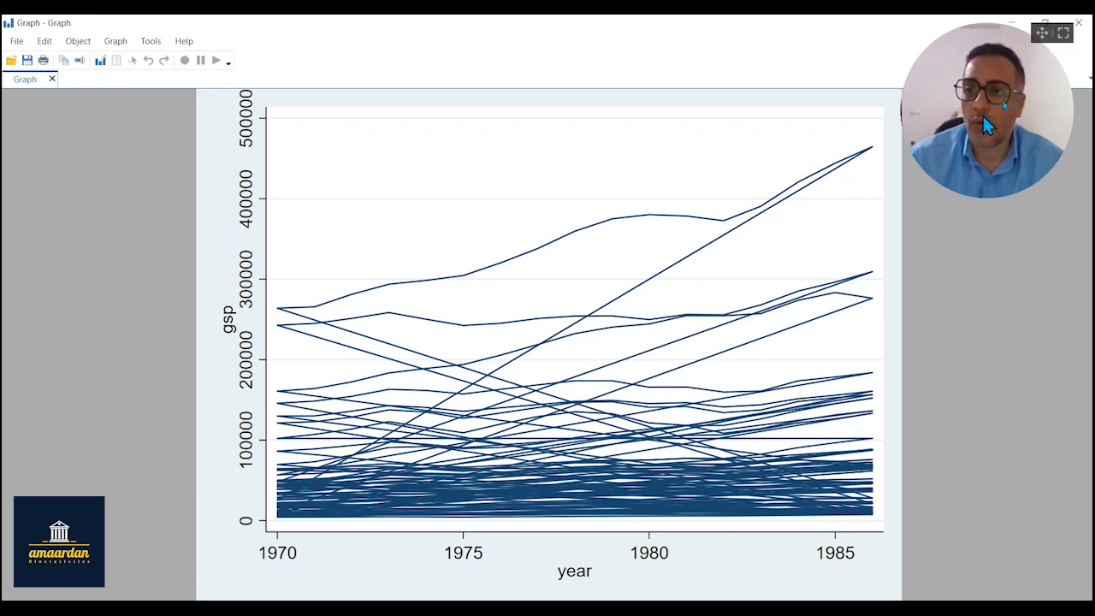
click(1084, 23)
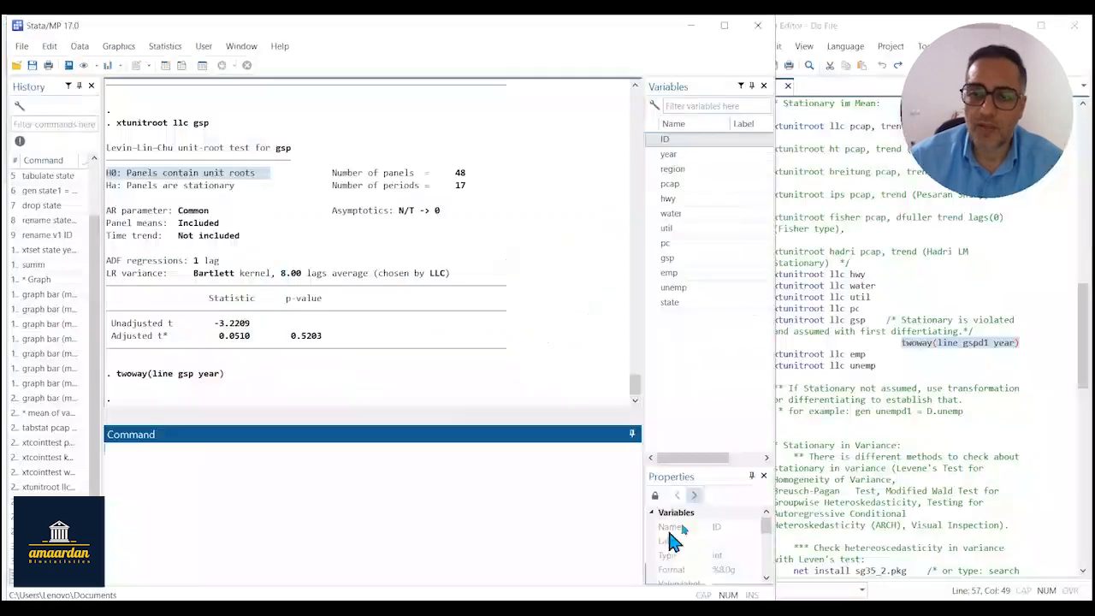
Generate the first difference of gsp with gen gspd1 = D.gsp and select gspd1 among the variables.
click(815, 384)
click(245, 487)
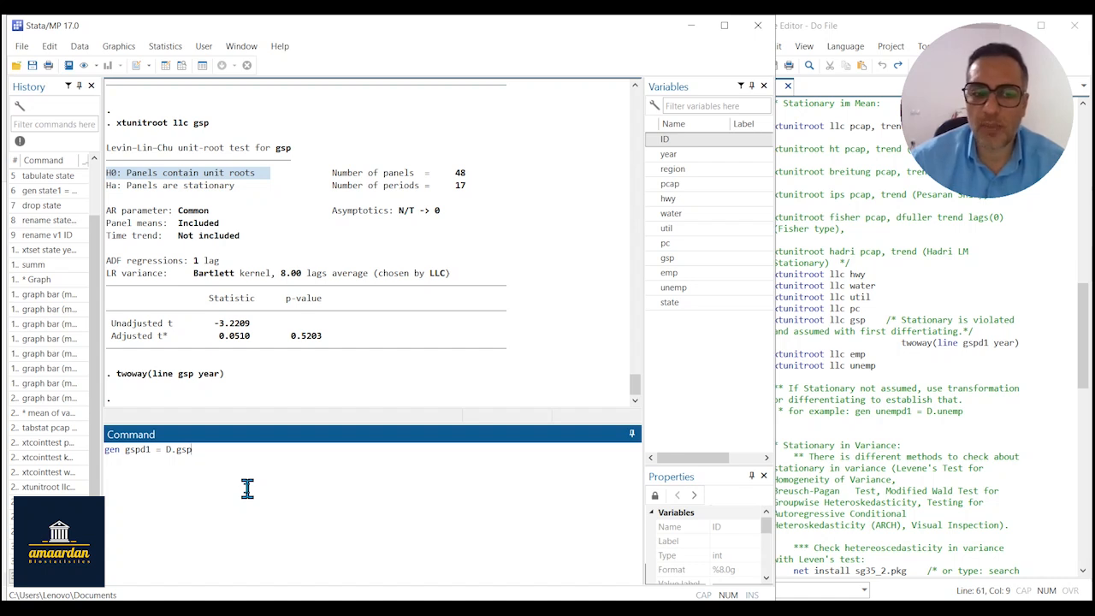
key(Return)
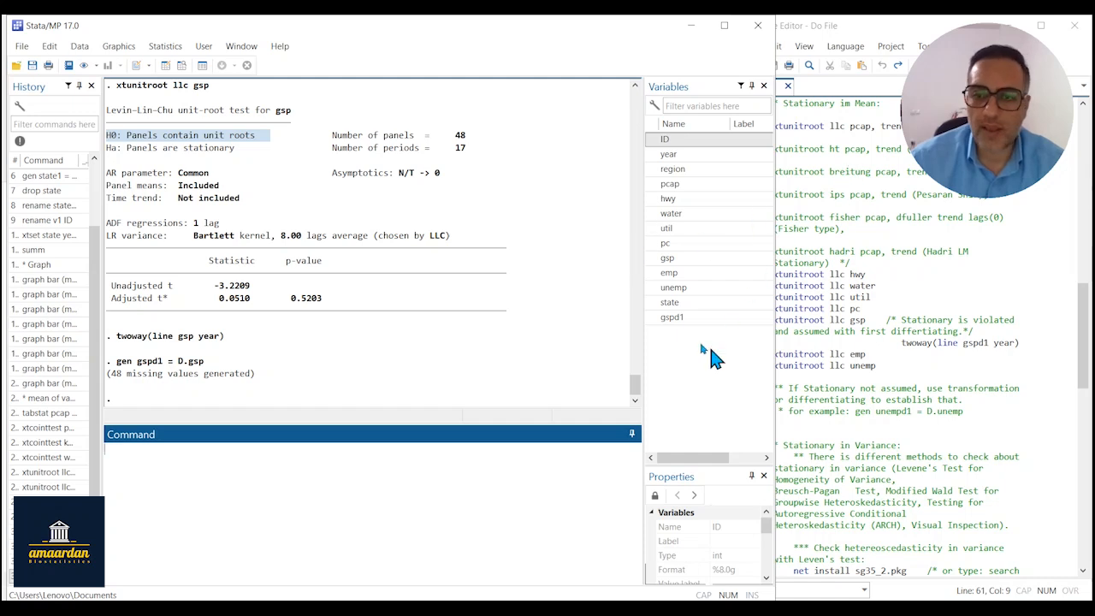
click(689, 316)
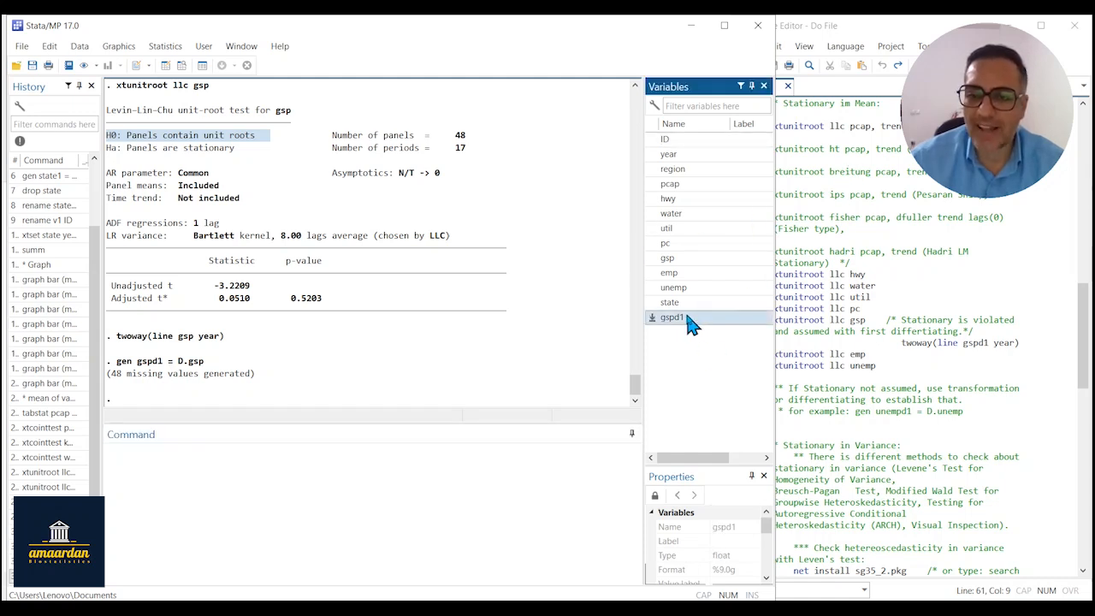
Reuse the earlier gsp unit-root command to run xtunitroot llc gspd1, and check the adjusted t p-value.
click(289, 476)
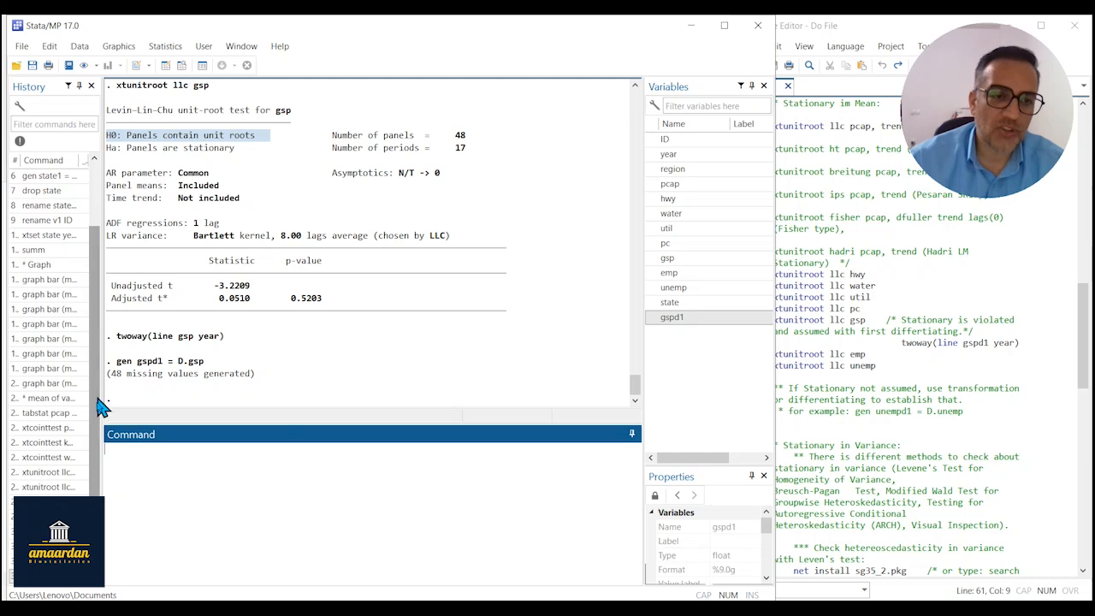
click(58, 546)
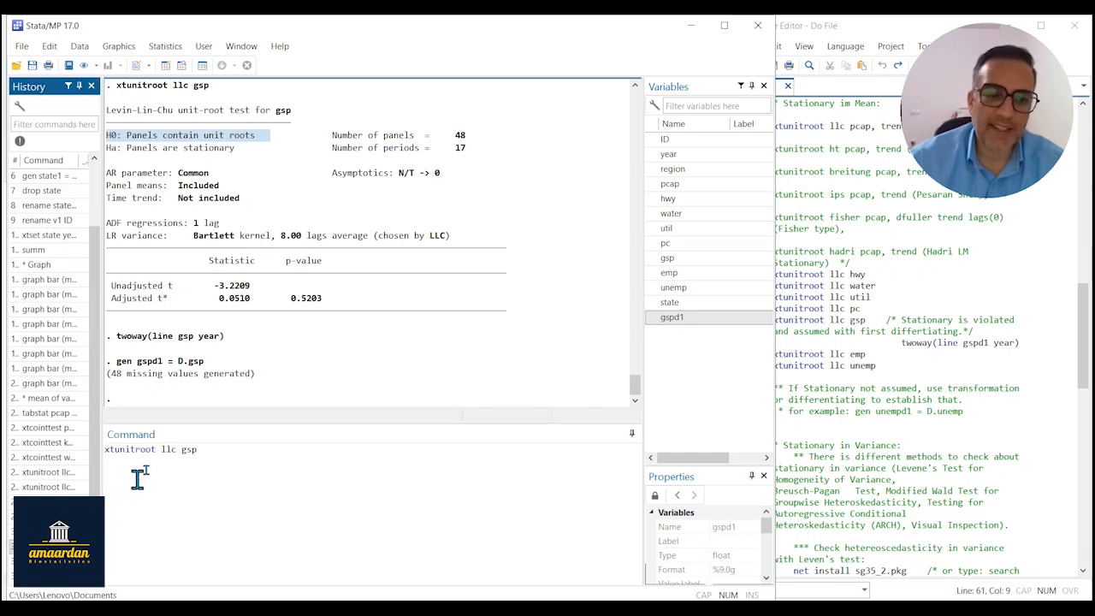
click(203, 455)
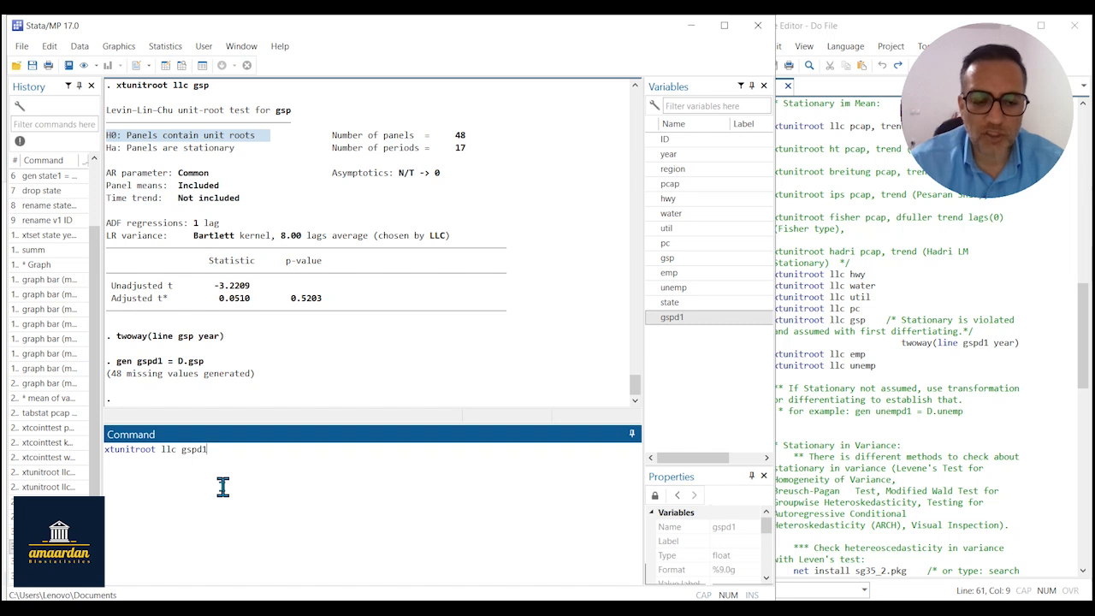
key(Return)
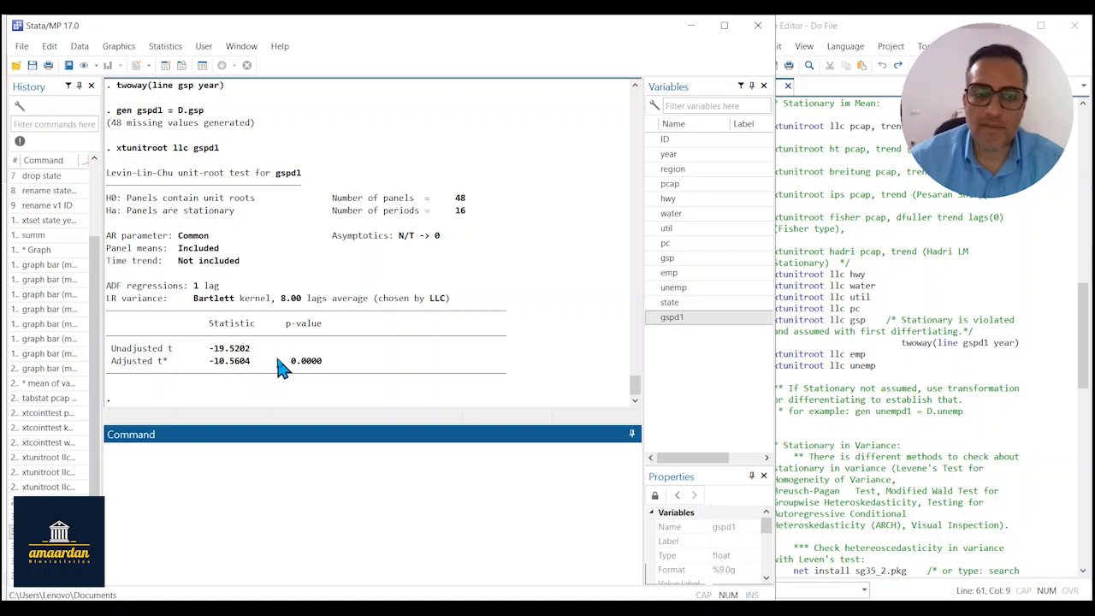
drag(291, 366, 341, 369)
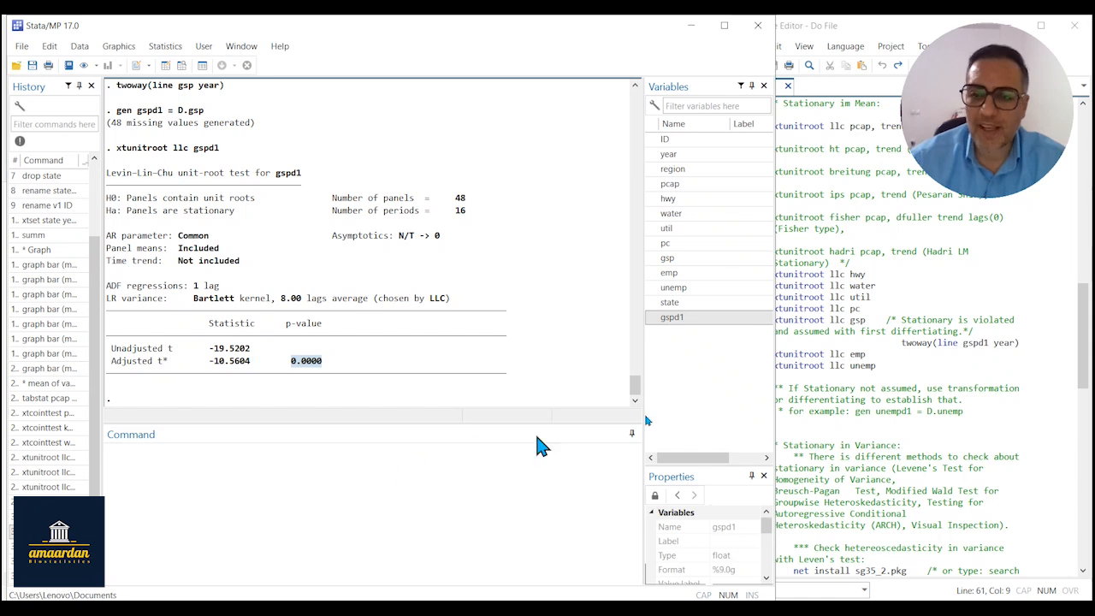
Run the do-file's twoway(line gspd1 year) command to plot differenced gsp over the years, and view the graph.
click(824, 398)
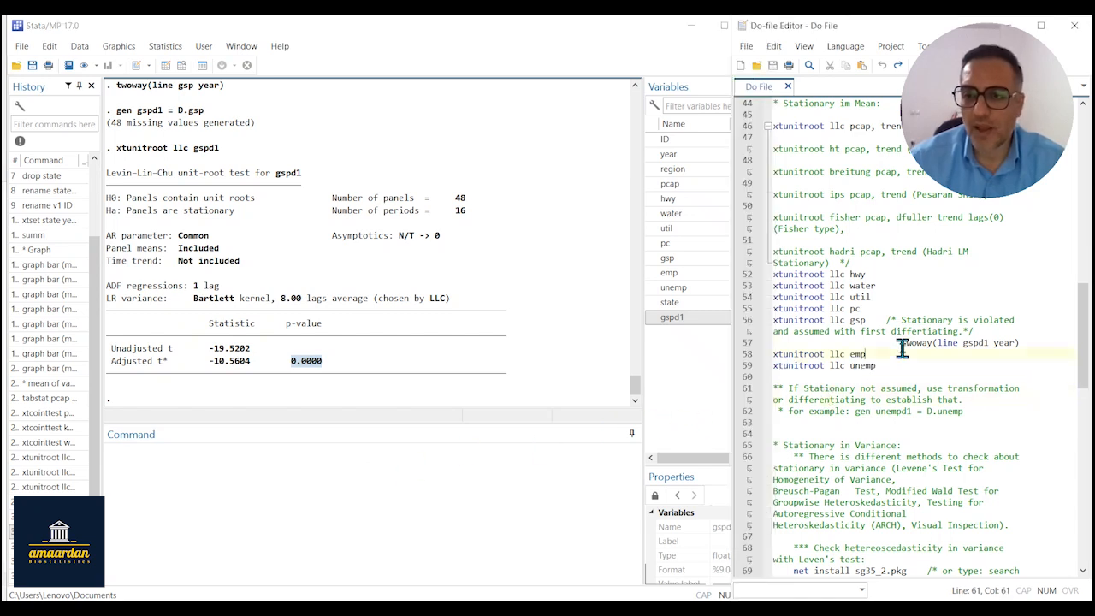
mouse_move(900, 348)
mouse_down()
mouse_move(978, 343)
mouse_move(903, 343)
mouse_up()
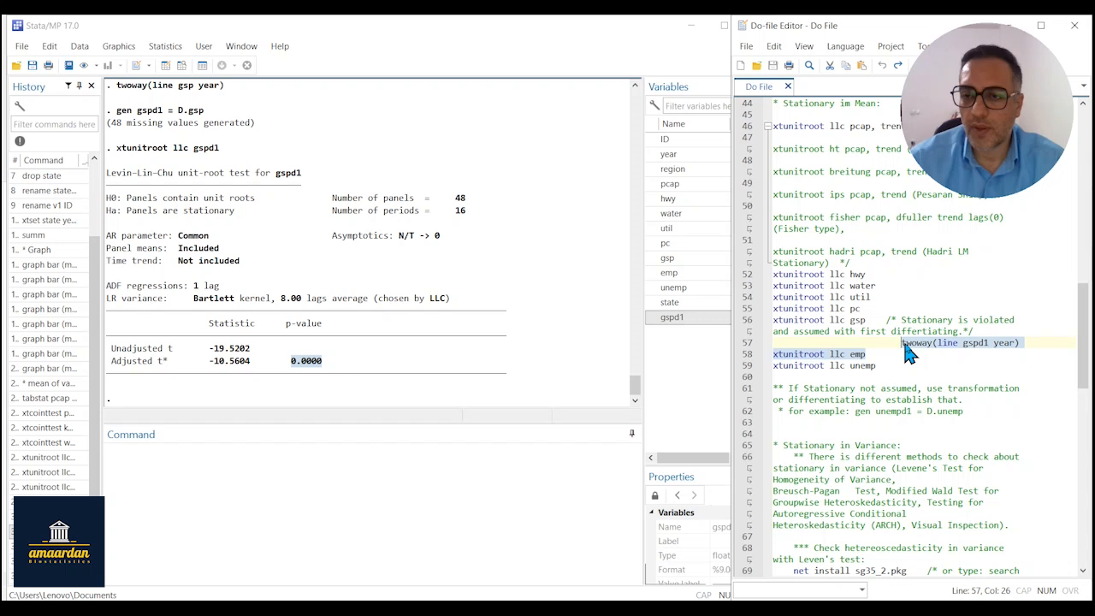
click(973, 344)
drag(1020, 344, 899, 344)
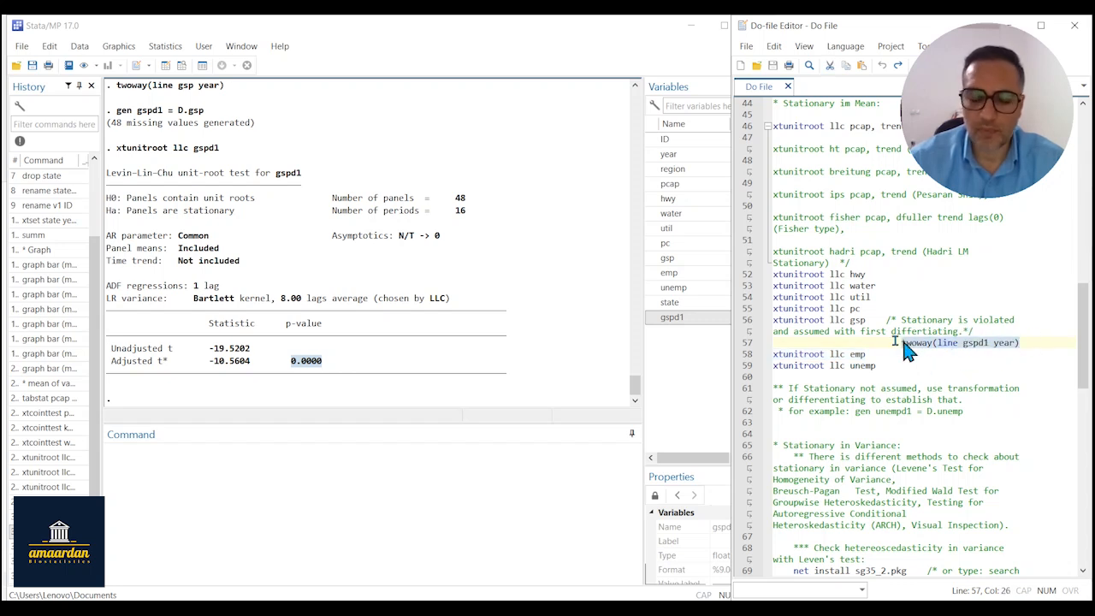
key(ctrl+c)
click(282, 475)
key(ctrl+v)
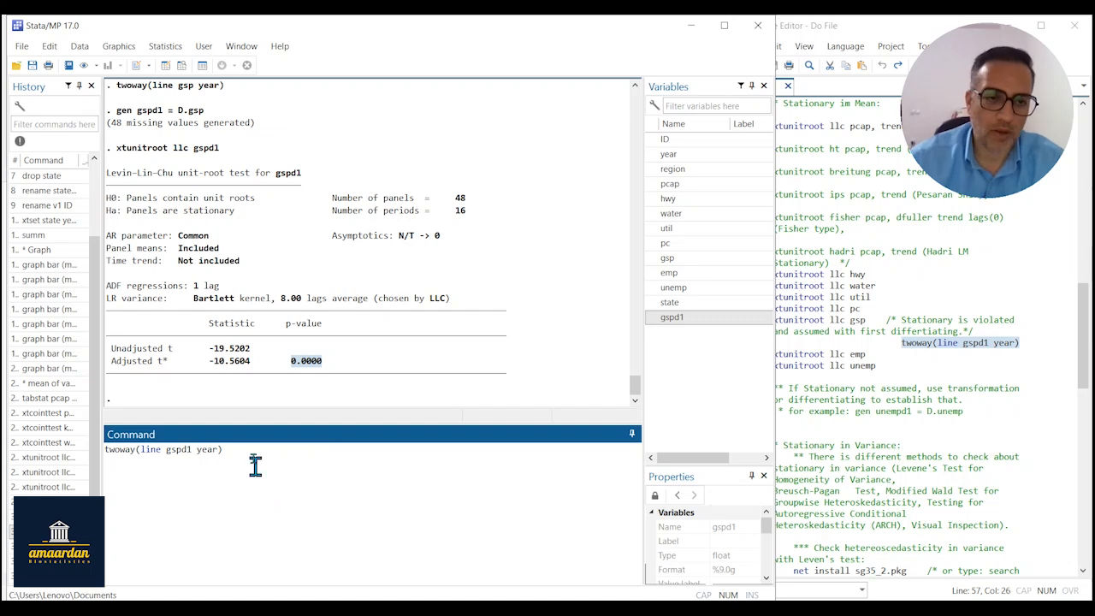
key(Return)
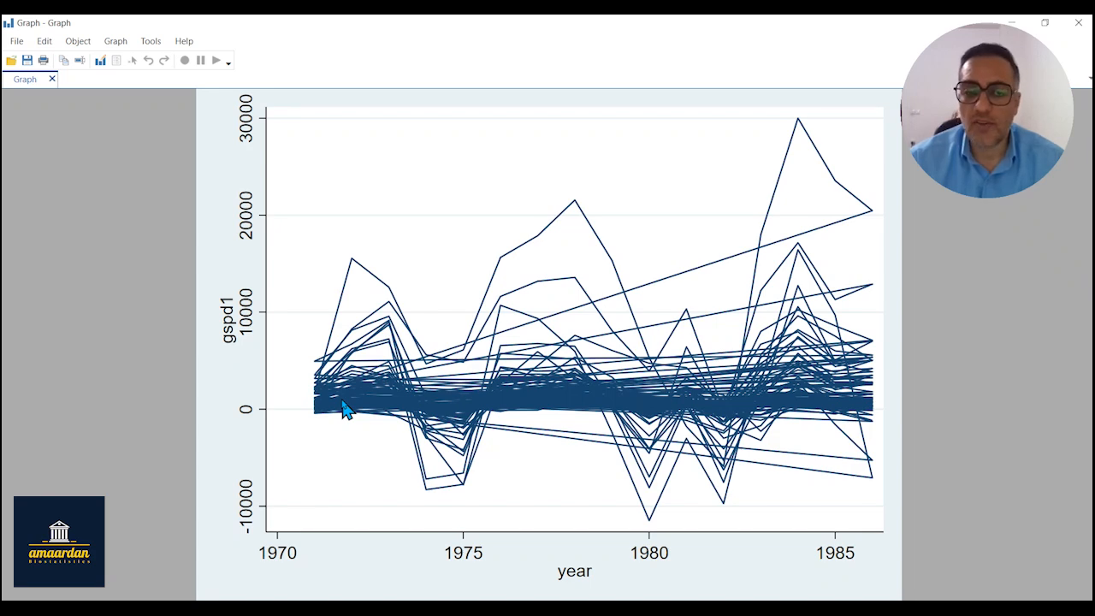
mouse_move(966, 85)
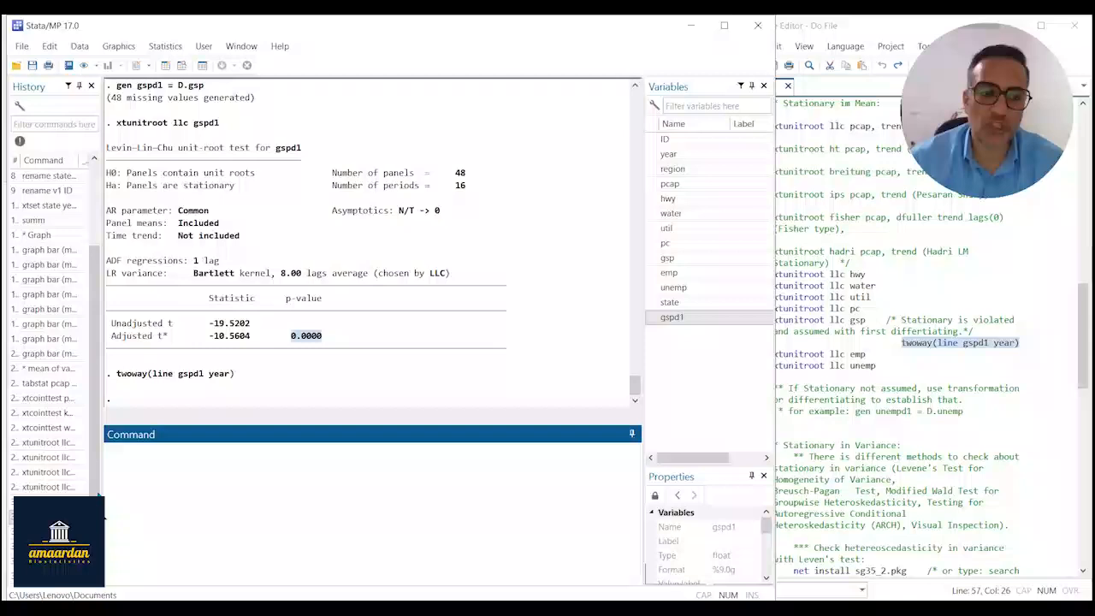
Extend the previous plot command with a second (line gsp year) plot and try to run it.
click(55, 577)
click(254, 454)
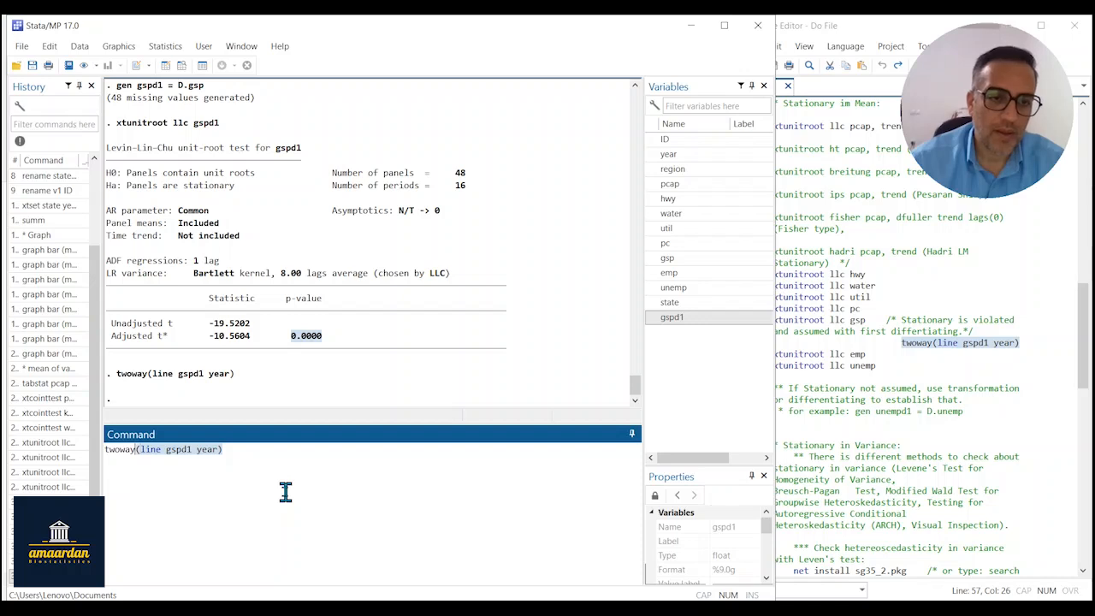
key(ctrl+v)
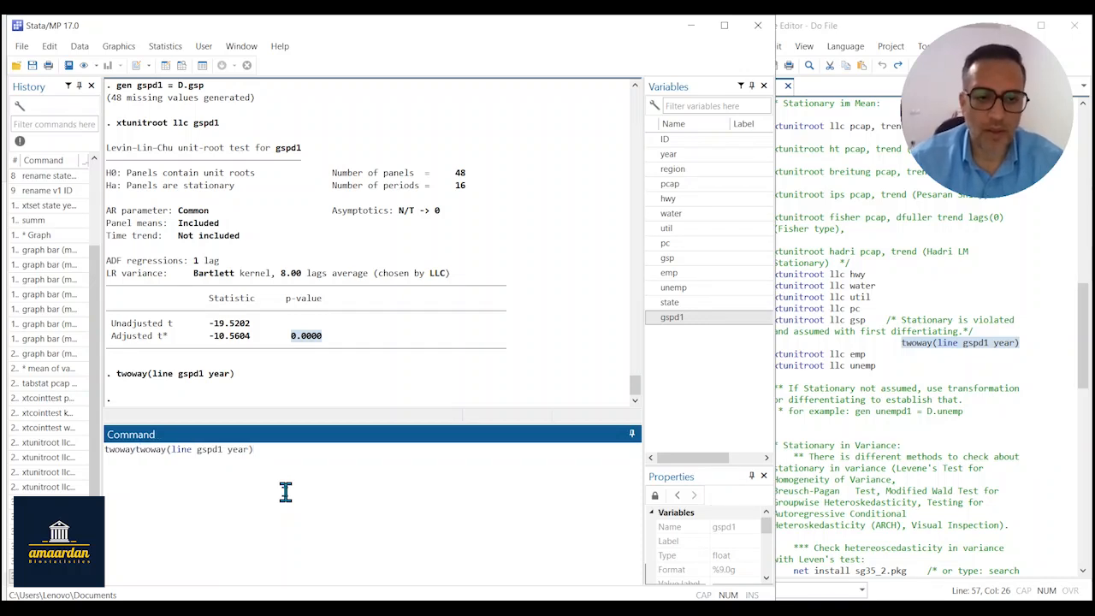
key(ctrl+v)
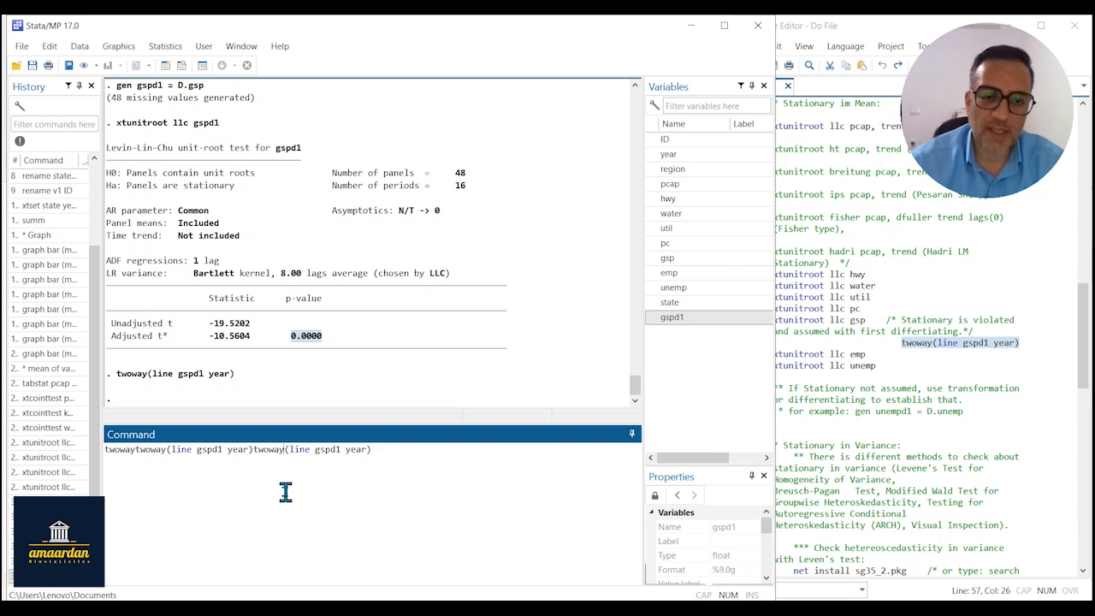
key(BackSpace)
key(BackSpace)
key(BackSpace)
key(BackSpace)
key(BackSpace)
key(BackSpace)
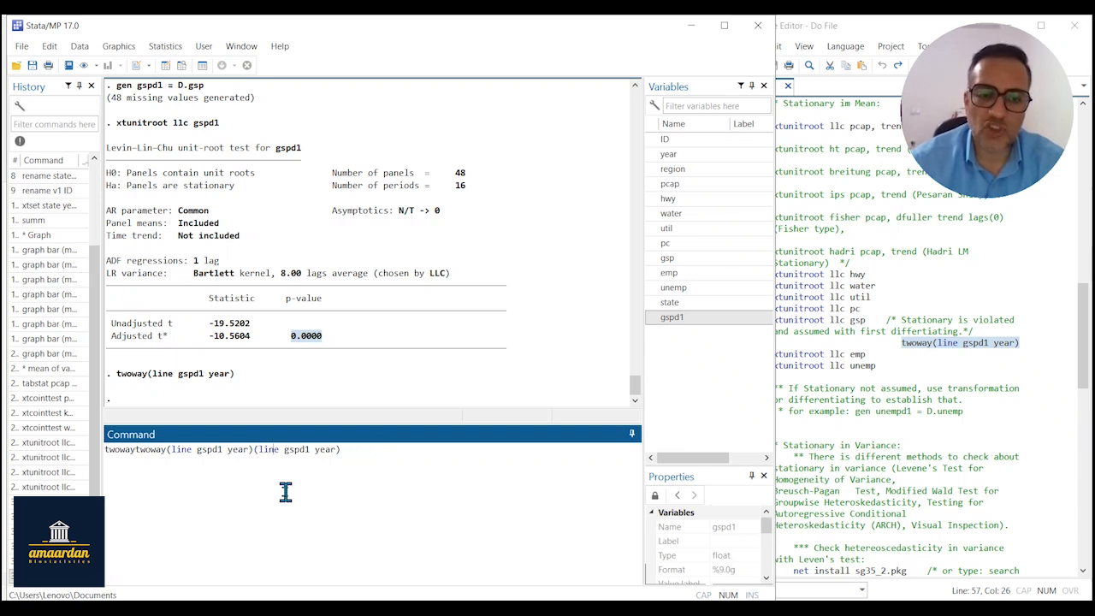
key(BackSpace)
key(BackSpace)
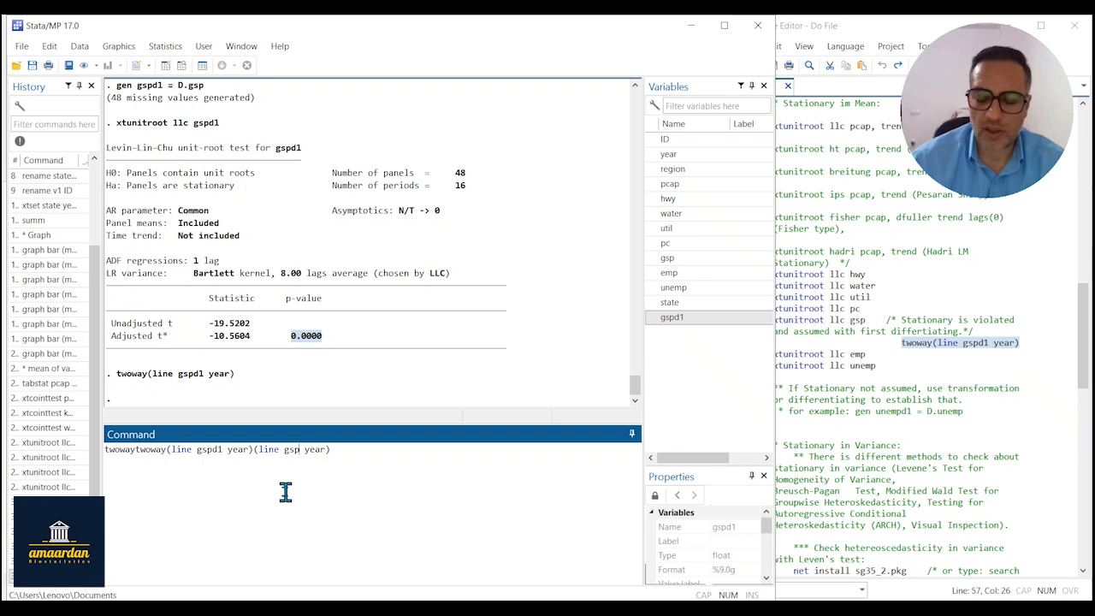
key(Return)
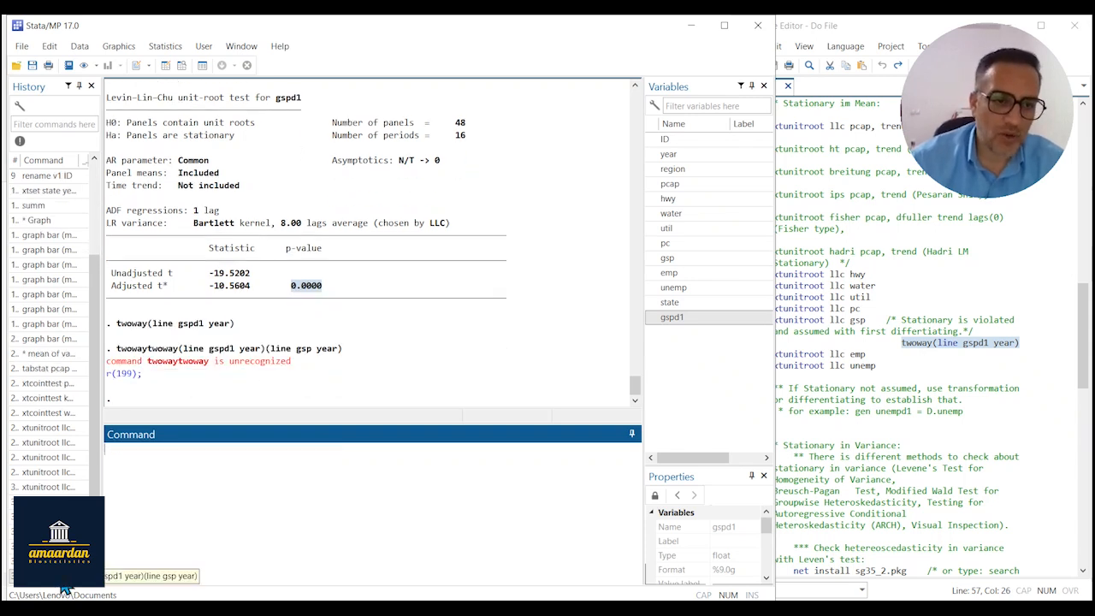
Correct the recalled command to twoway(line gspd1 year)(line gsp year), run it to compare both series, and close the graph.
click(81, 554)
click(168, 450)
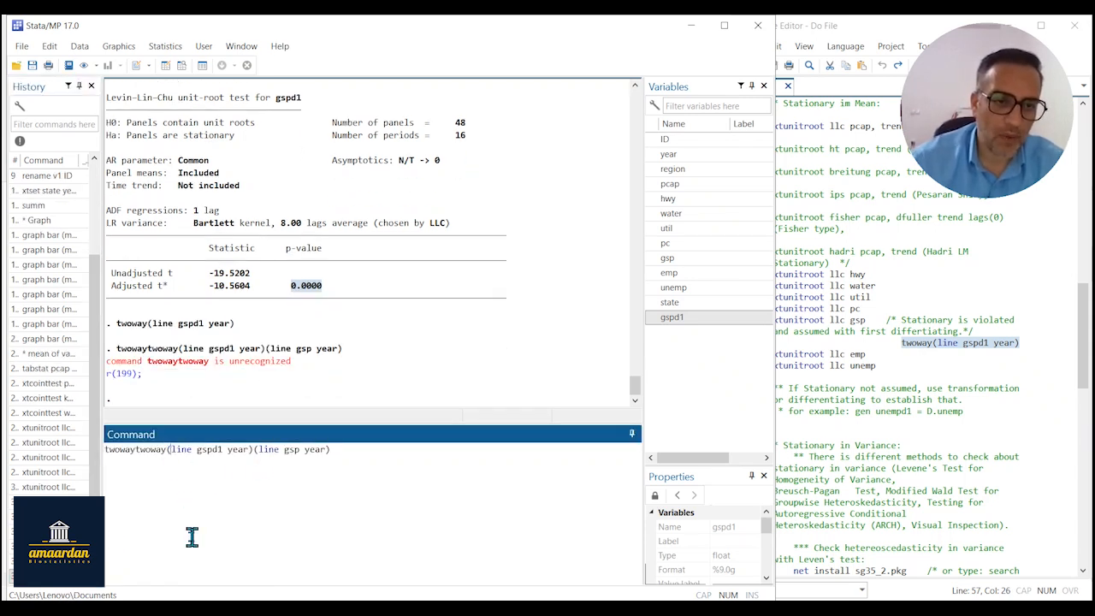
key(BackSpace)
key(BackSpace)
key(BackSpace)
key(BackSpace)
key(BackSpace)
key(BackSpace)
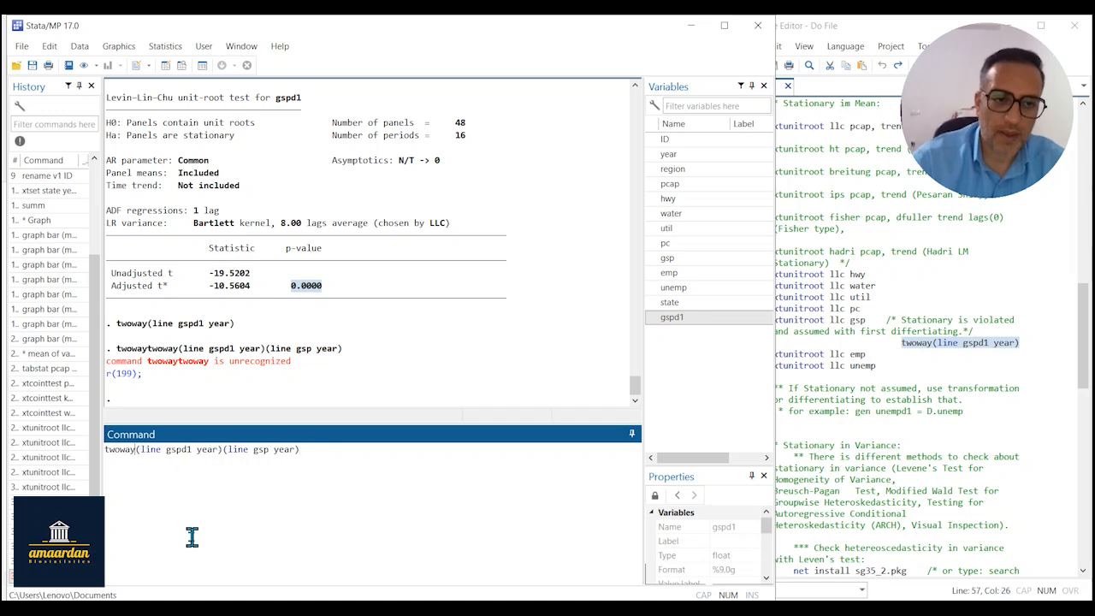
key(Return)
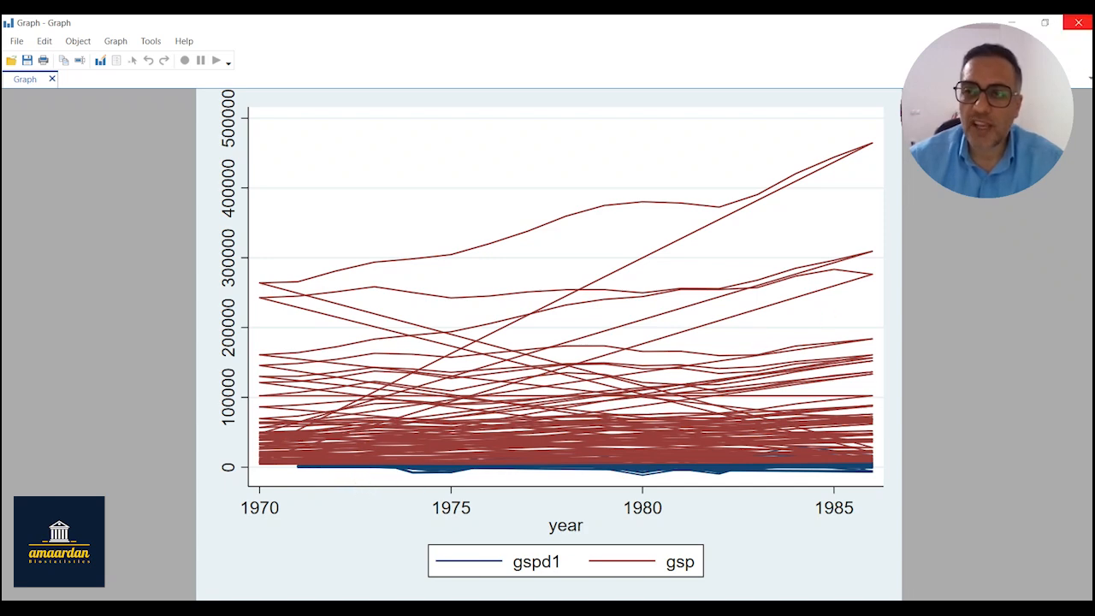
click(1078, 22)
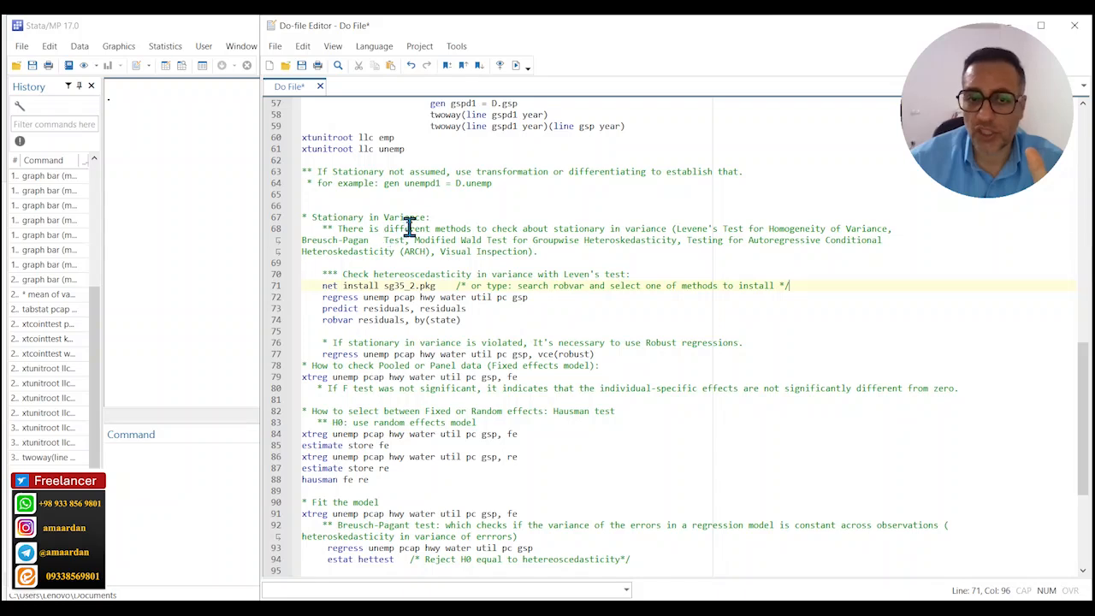
Review the do-file's Stationary in Variance notes, the by(state) option of robvar residuals, and the robust regression comment.
drag(319, 226, 547, 250)
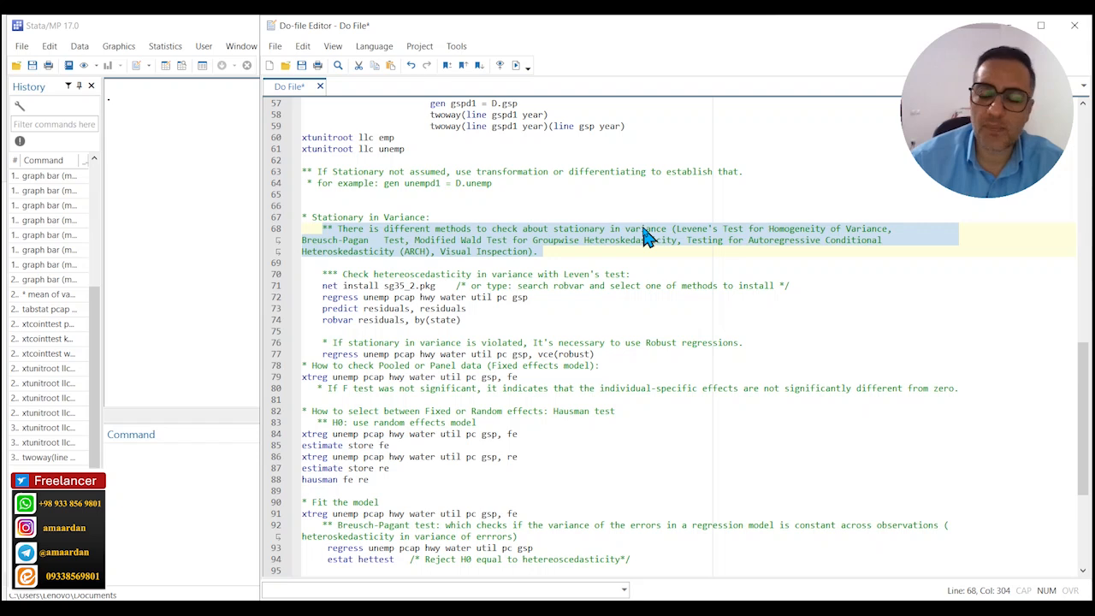
click(419, 320)
drag(417, 321, 463, 321)
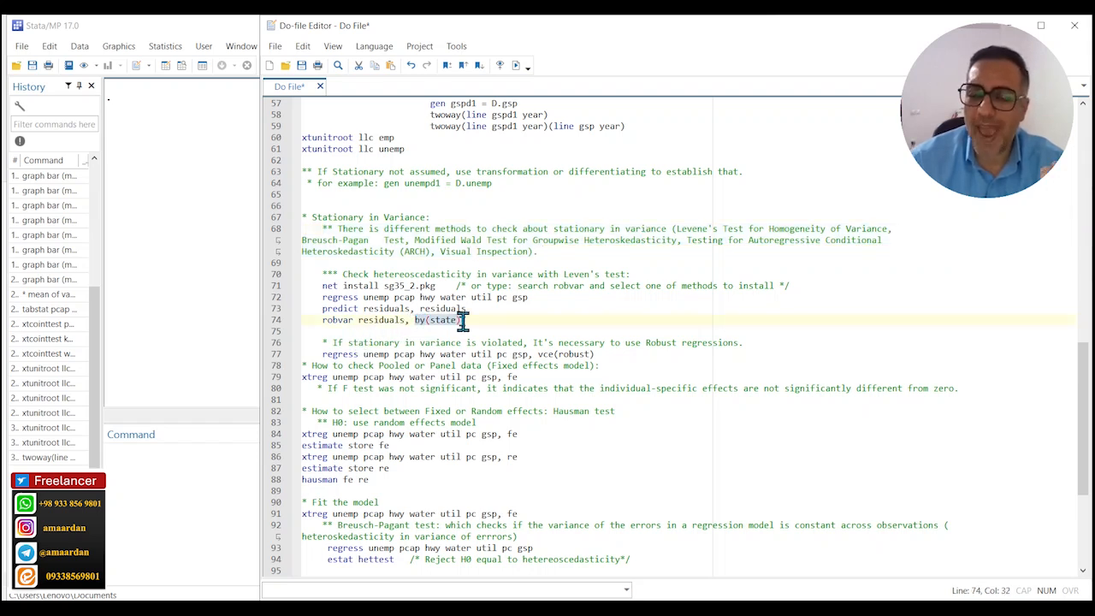
click(464, 342)
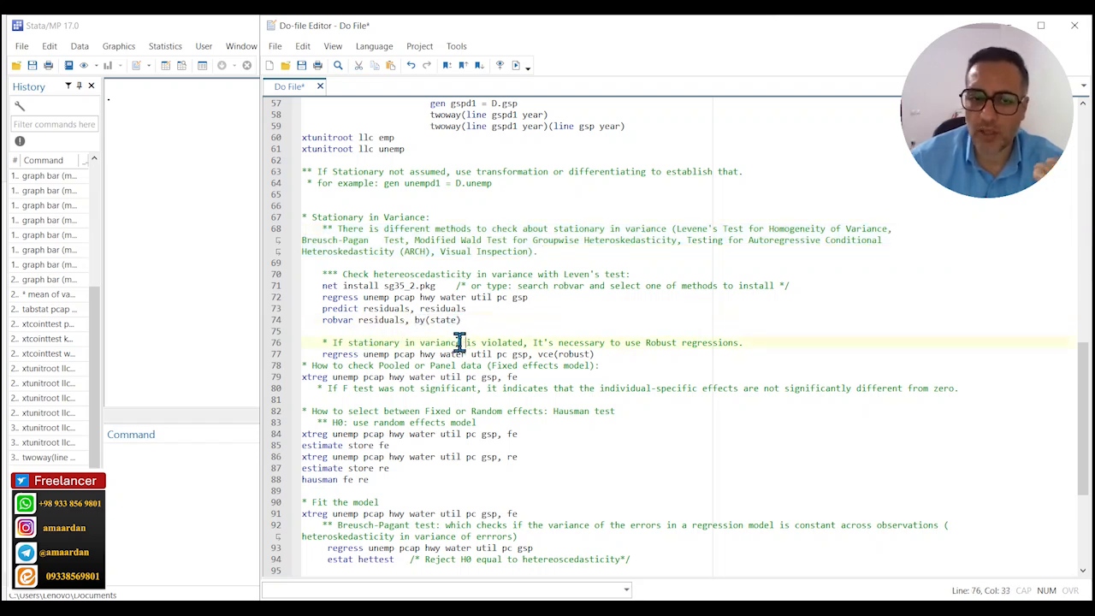
Review the do-file's net install sg35_2.pkg line and run its regress unemp pcap hwy water util pc gsp command.
click(327, 286)
drag(323, 285, 436, 287)
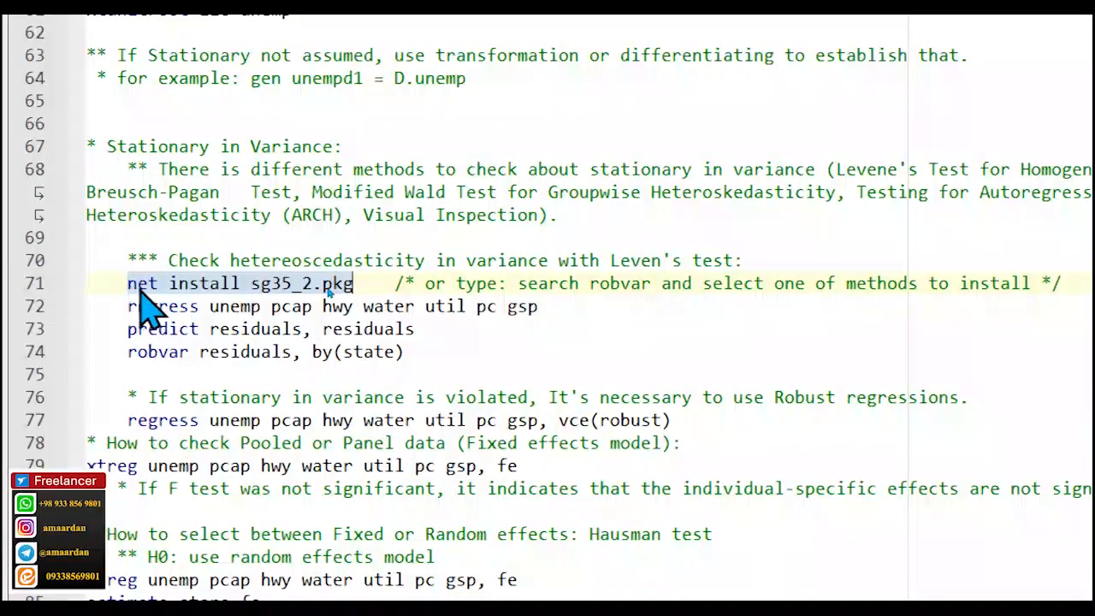
click(248, 286)
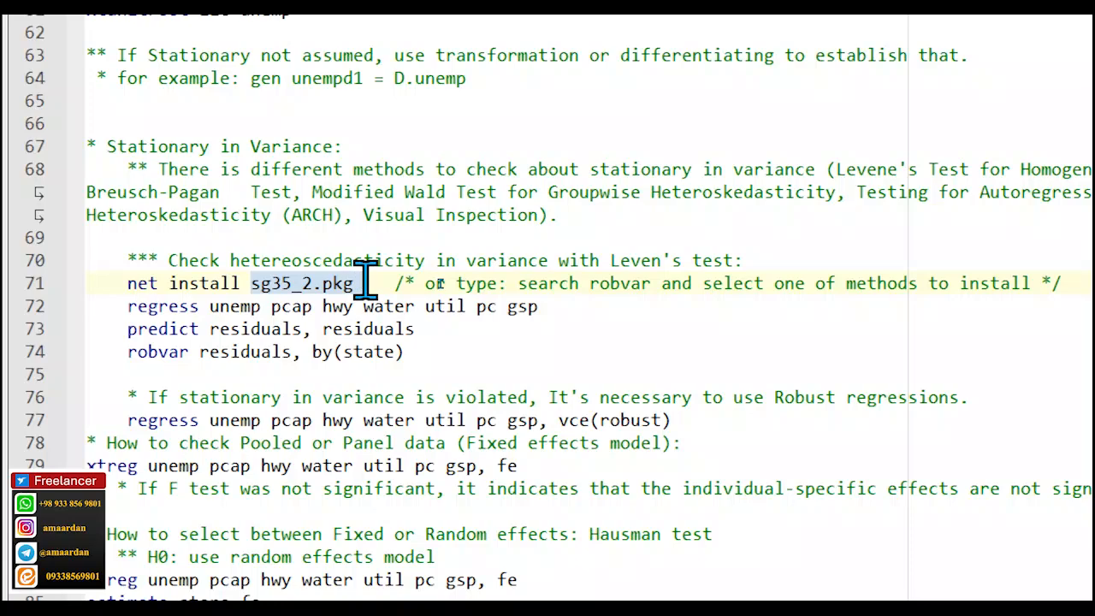
click(384, 328)
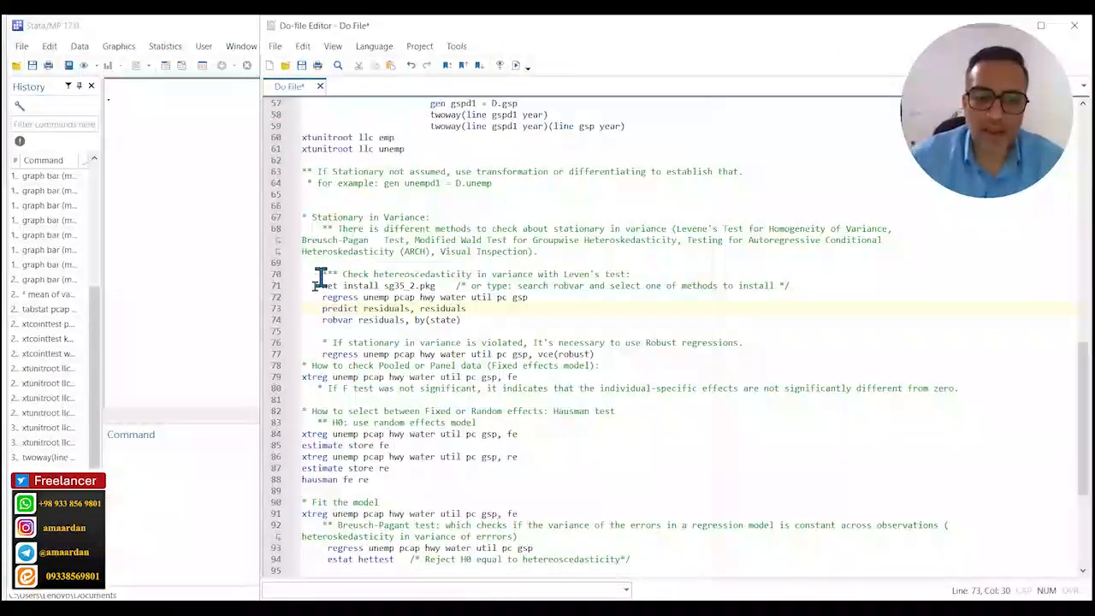
drag(321, 297, 529, 304)
click(214, 473)
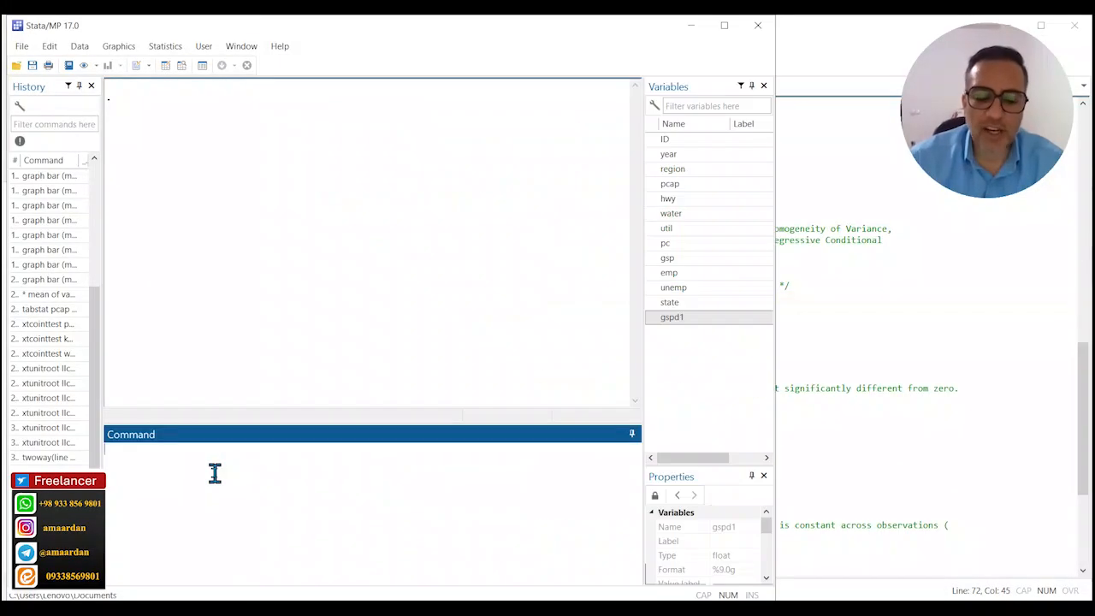
key(ctrl+v)
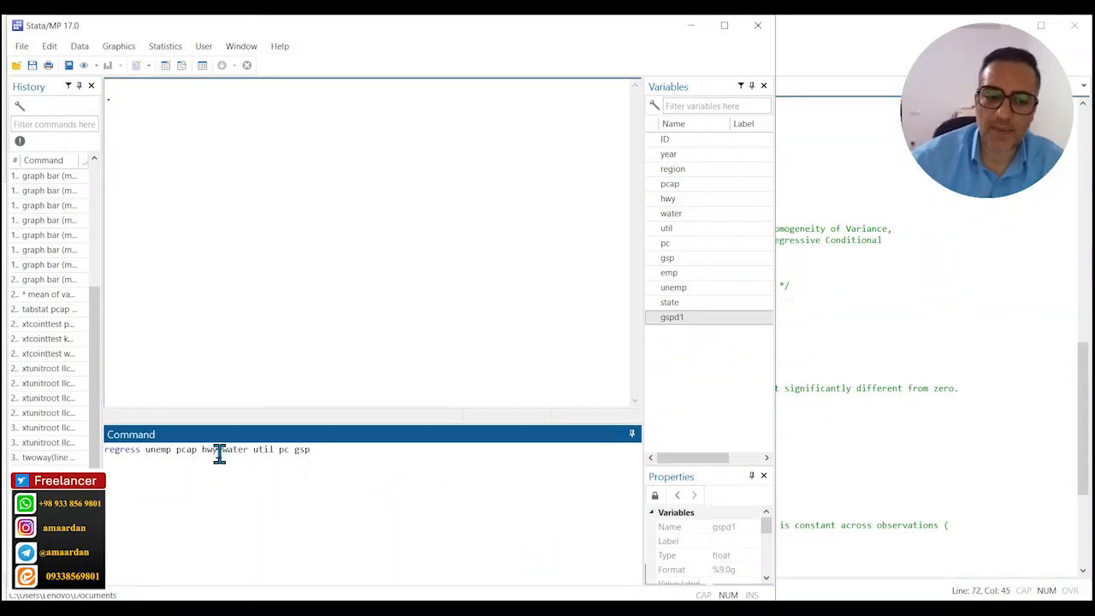
key(Return)
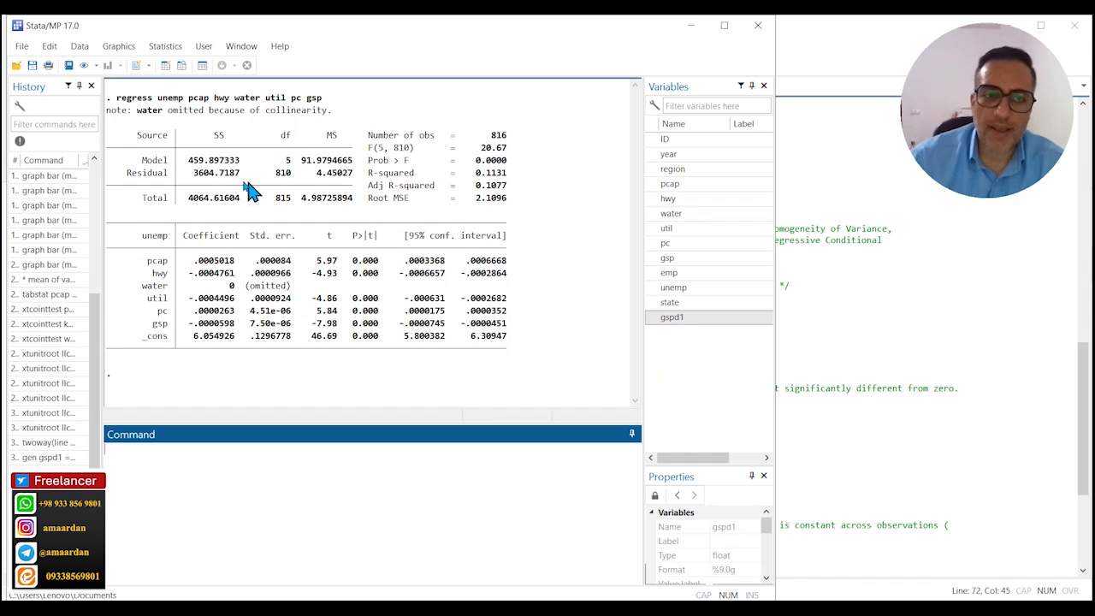
double_click(168, 99)
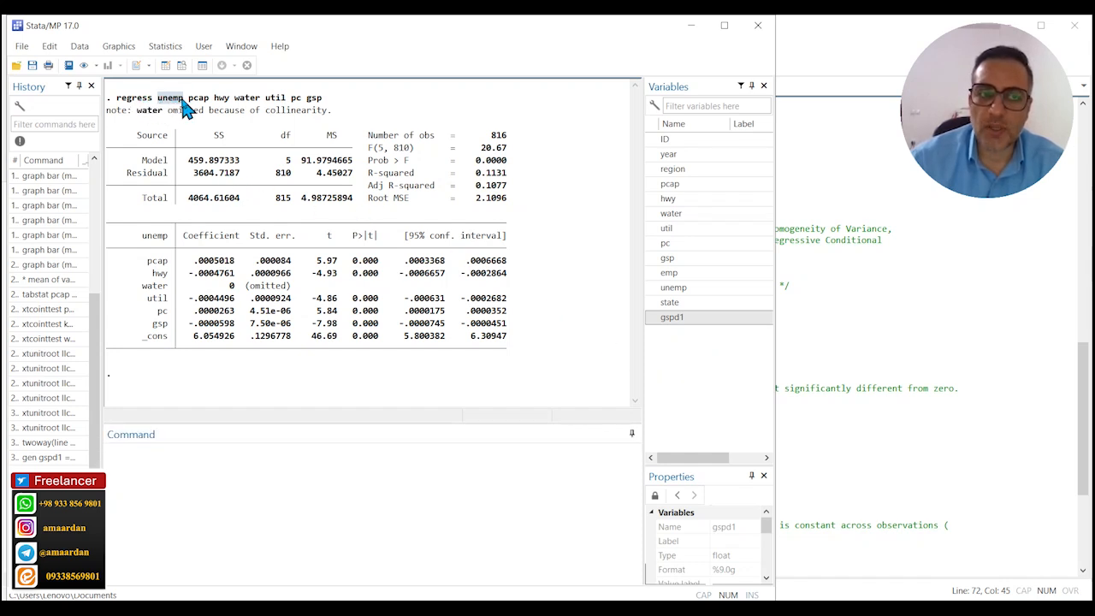
drag(189, 99, 322, 101)
Run the do-file's predict residuals, residuals command to store the regression residuals as a variable.
click(941, 240)
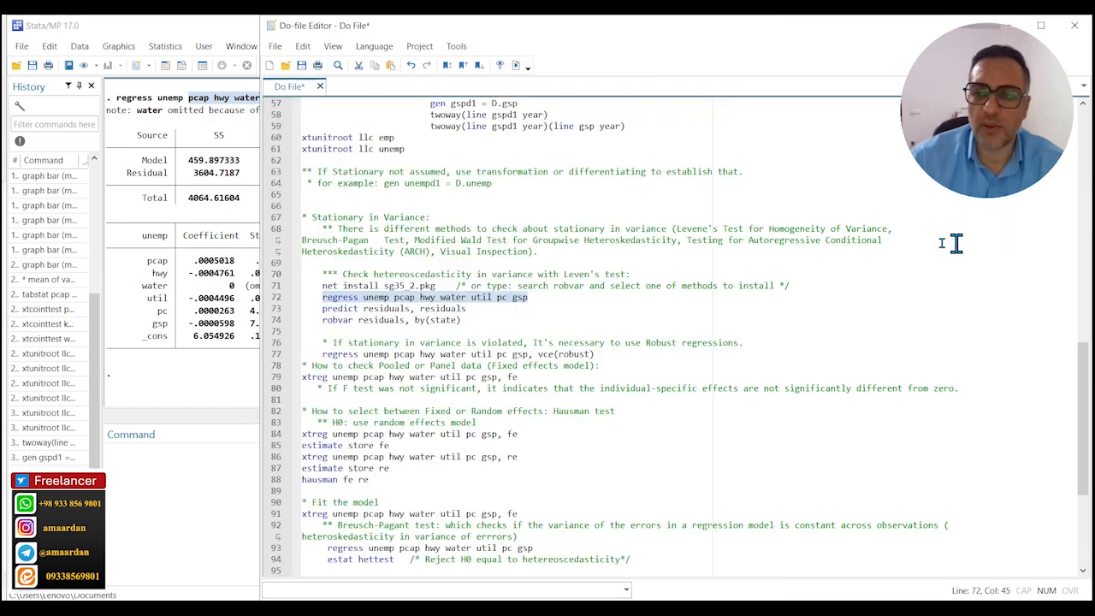
triple_click(414, 309)
key(ctrl+c)
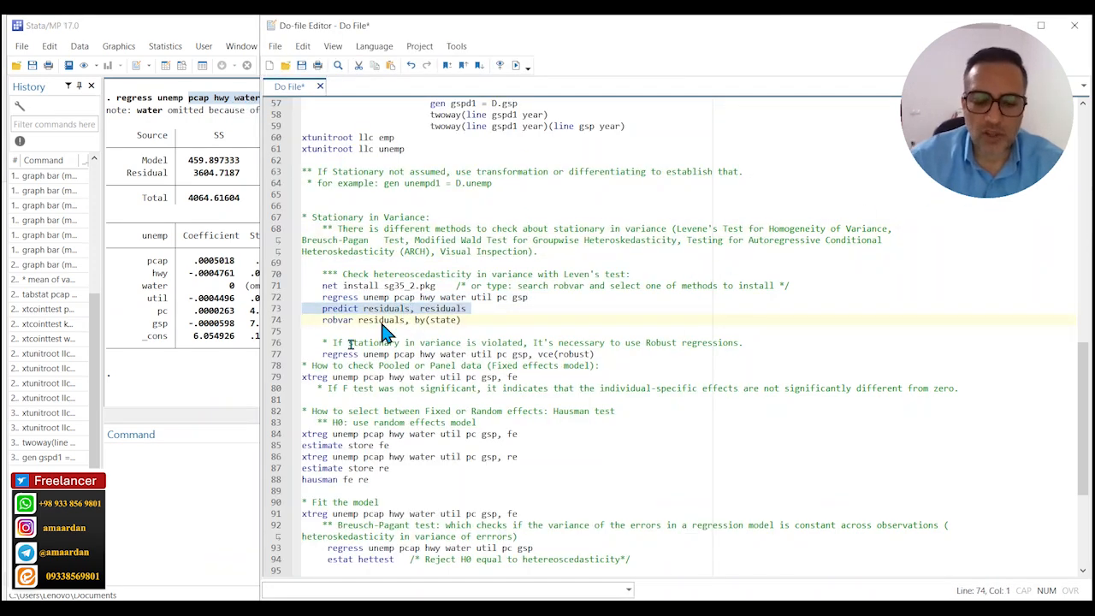
click(159, 482)
key(ctrl+v)
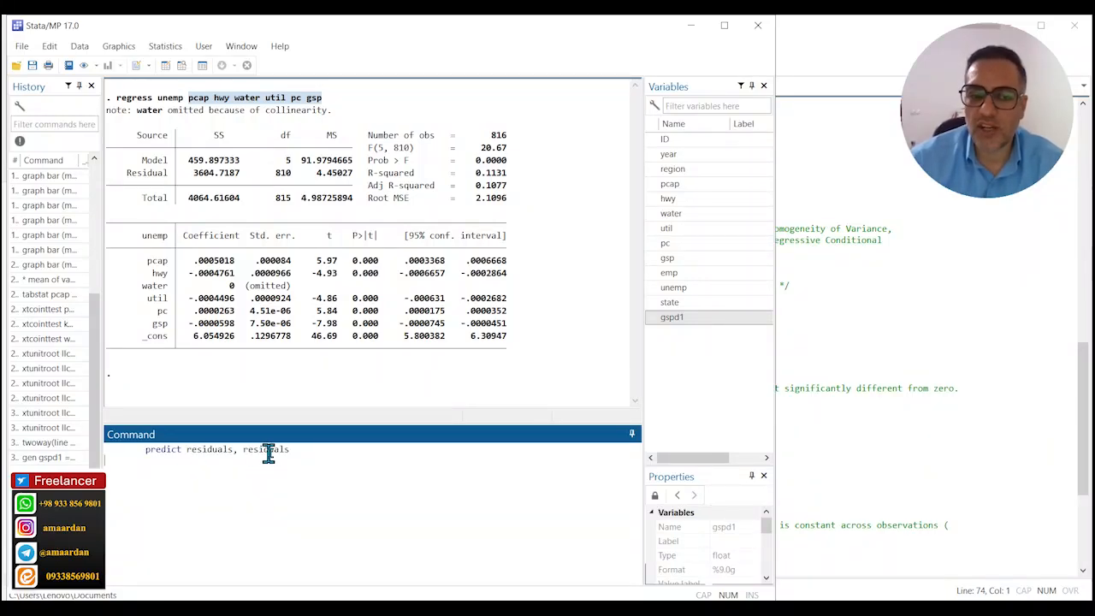
key(Return)
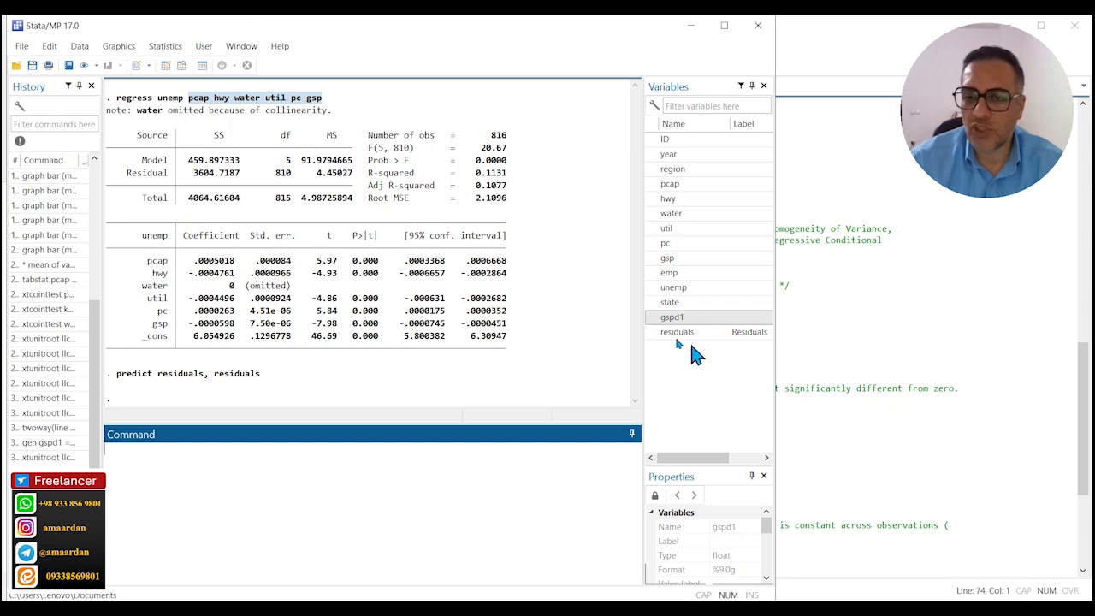
Run the do-file's robvar residuals, by(state) command for Levene's test and examine the W0 statistic line.
click(811, 291)
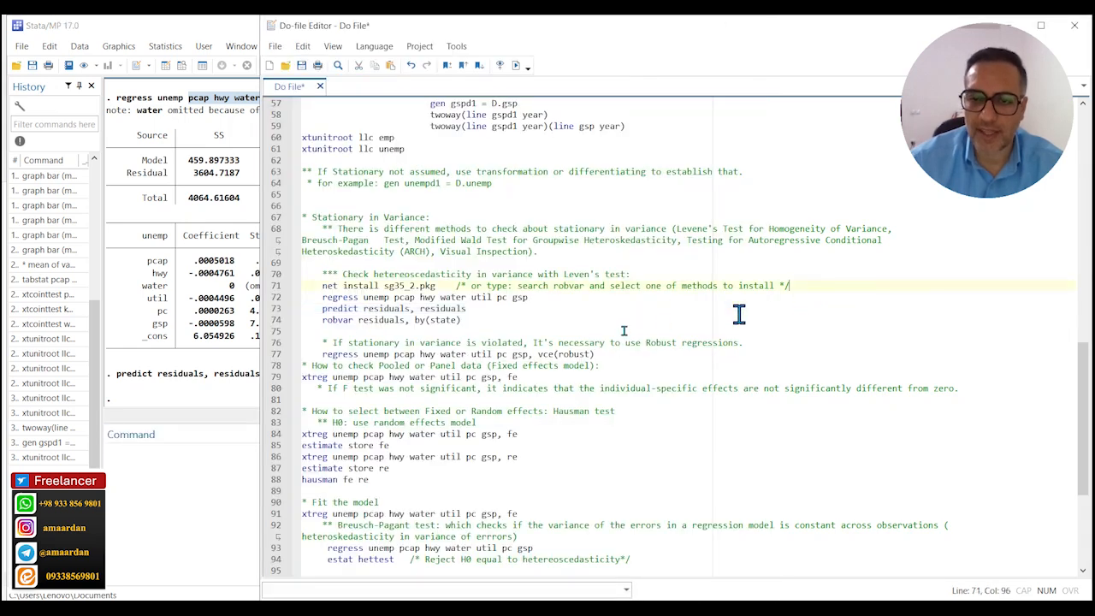
triple_click(393, 320)
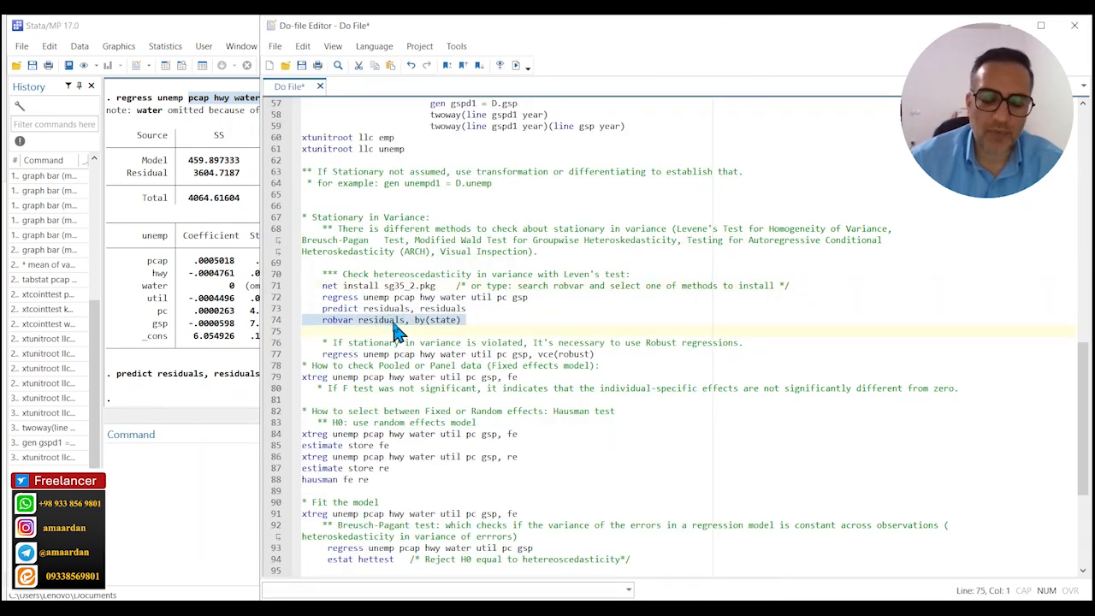
key(ctrl+c)
click(123, 465)
key(ctrl+v)
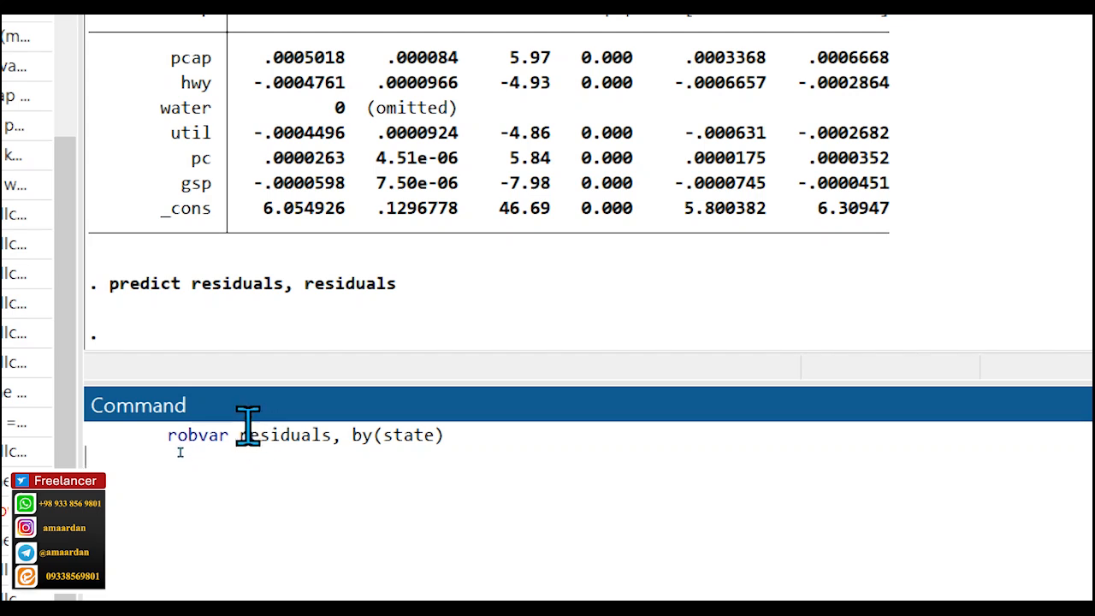
drag(239, 442, 344, 451)
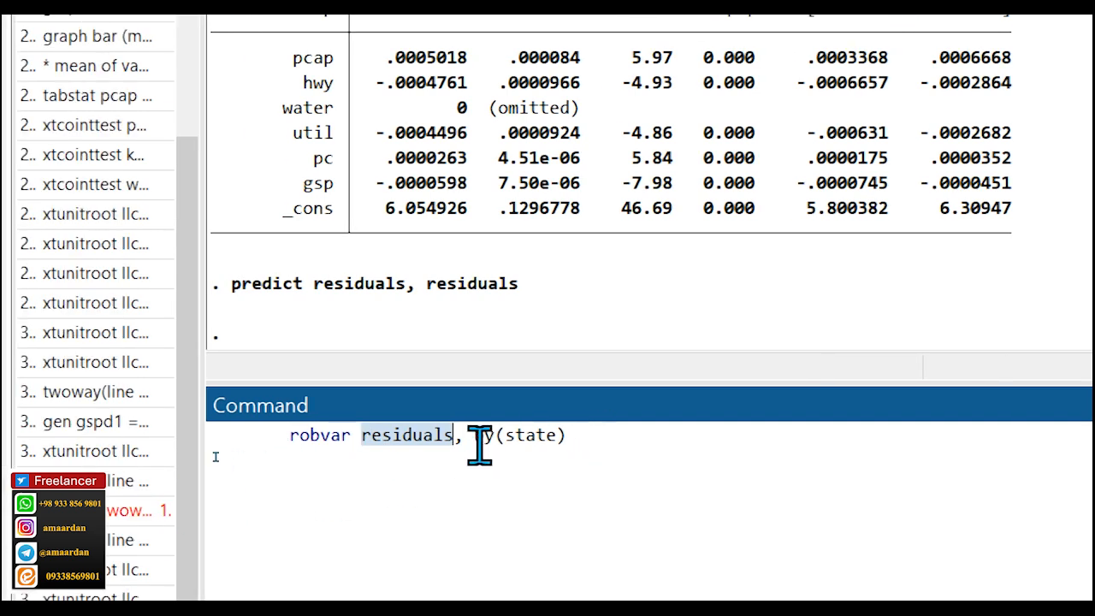
click(609, 445)
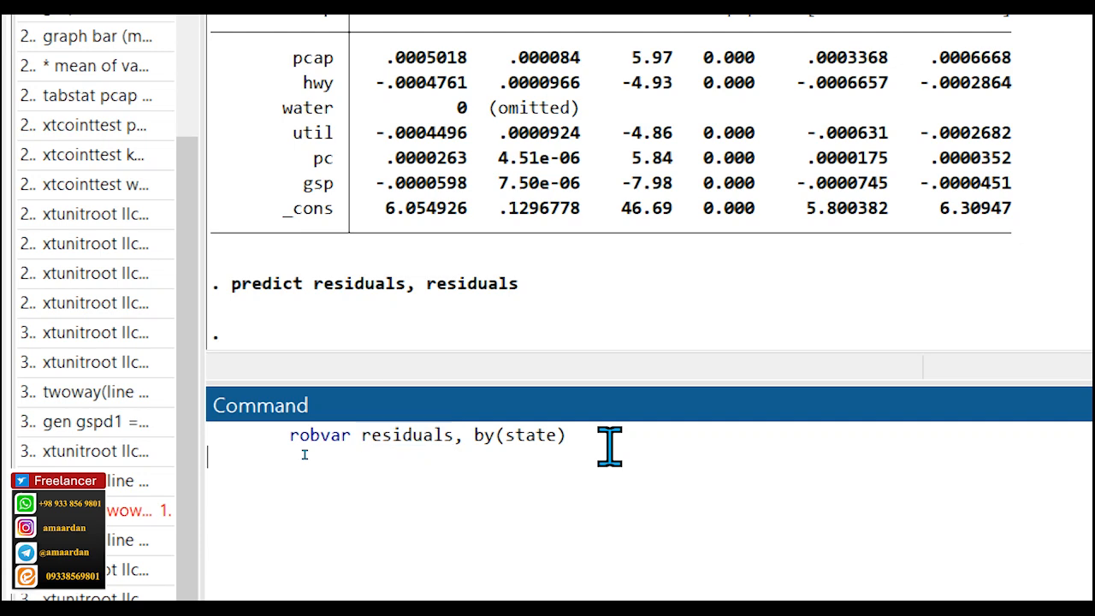
key(Return)
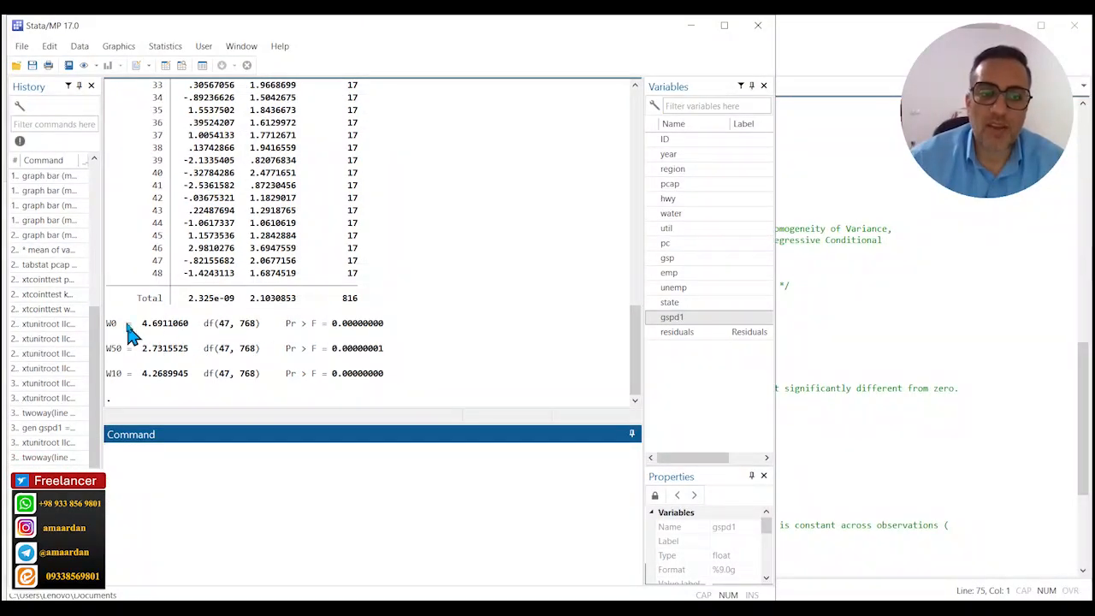
drag(109, 328, 385, 327)
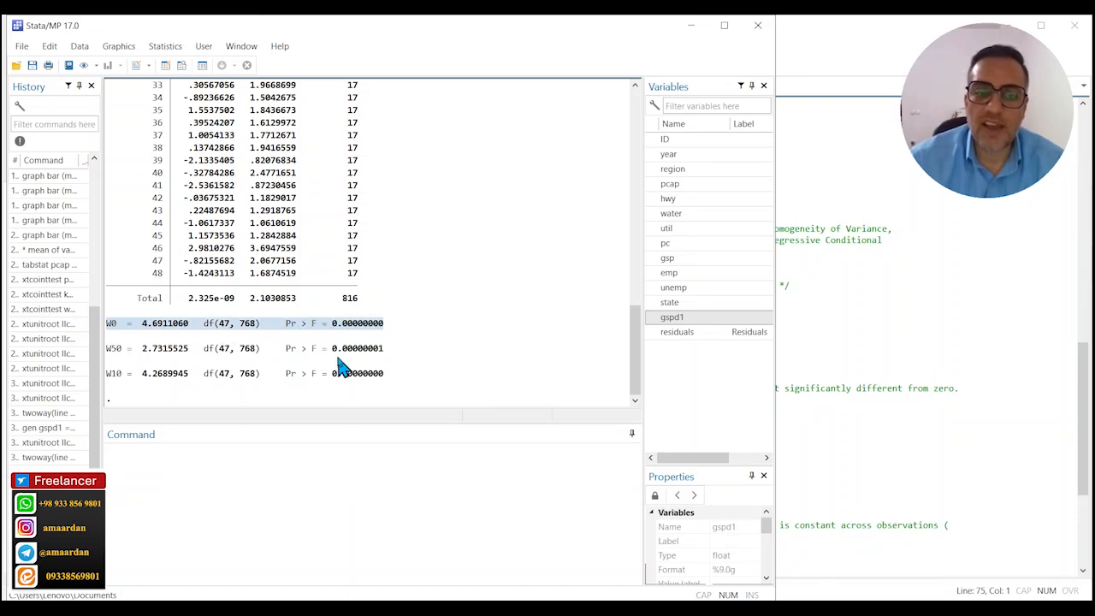
Run the do-file's regress unemp pcap hwy water util pc gsp, vce(robust) command, and review its output and the vce(robust) option.
click(887, 349)
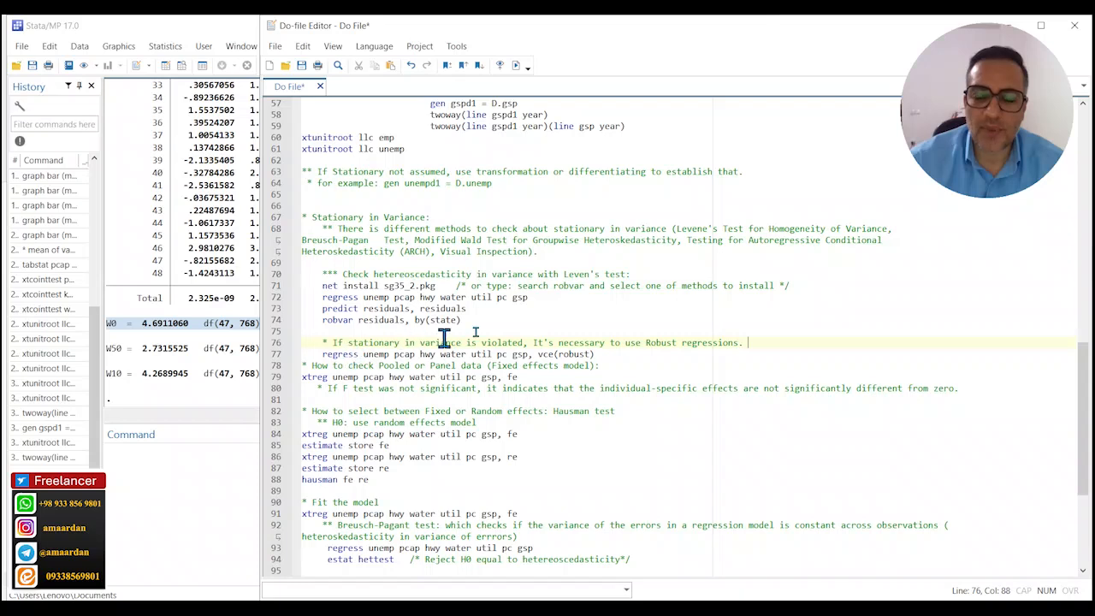
click(332, 344)
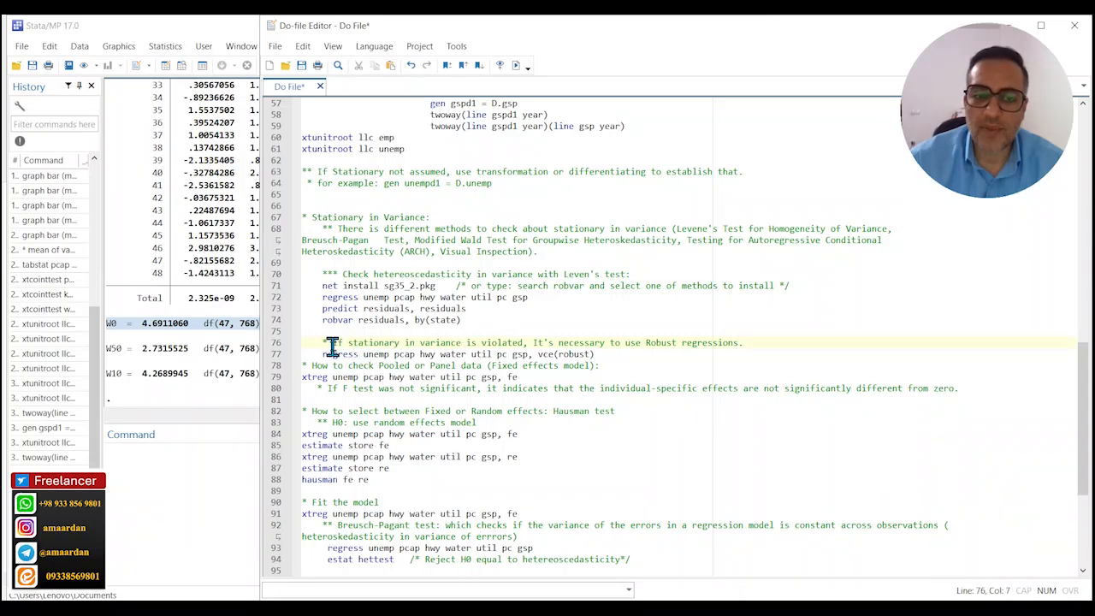
drag(332, 346, 750, 342)
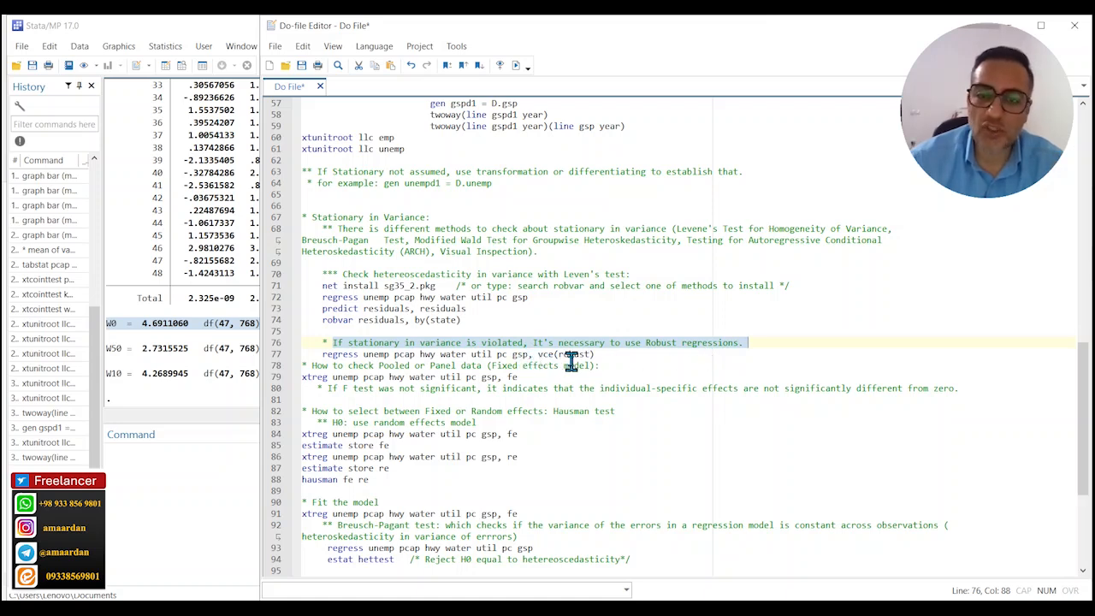
triple_click(368, 358)
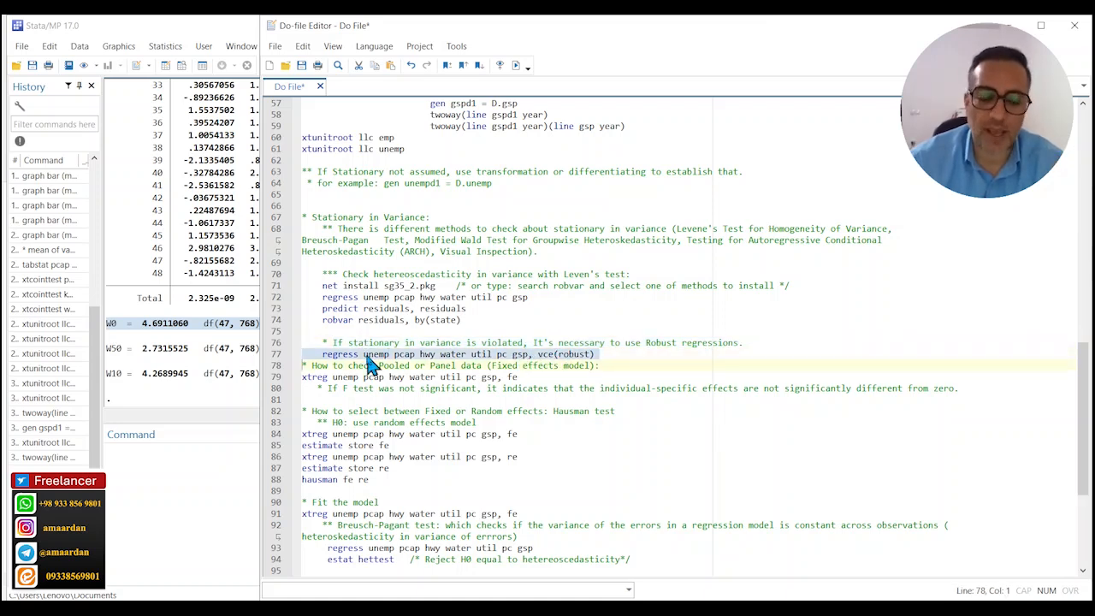
click(188, 476)
key(ctrl+v)
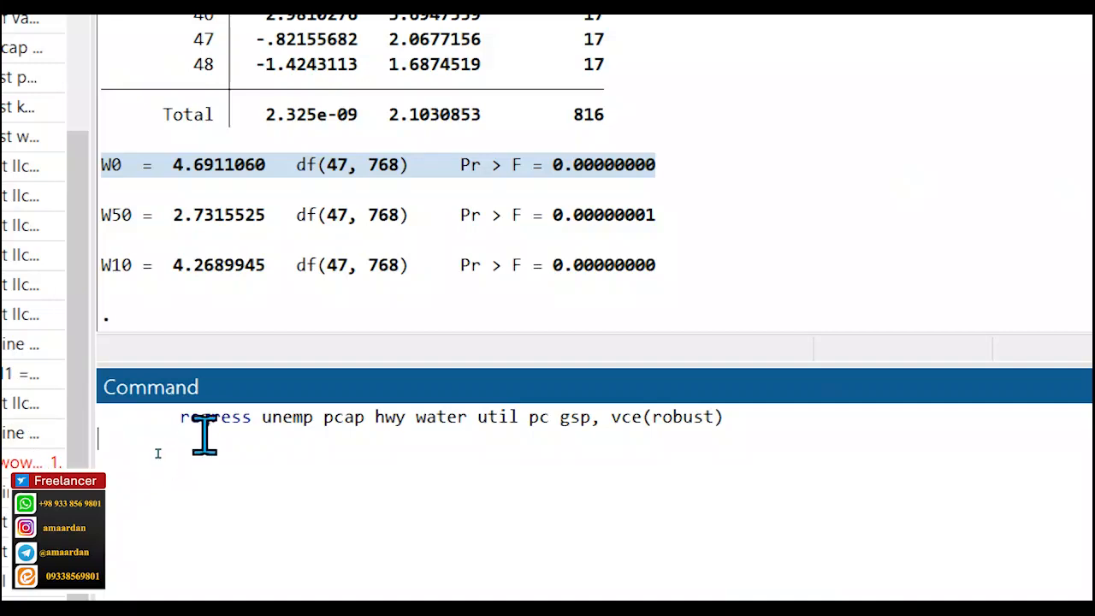
drag(181, 417, 734, 425)
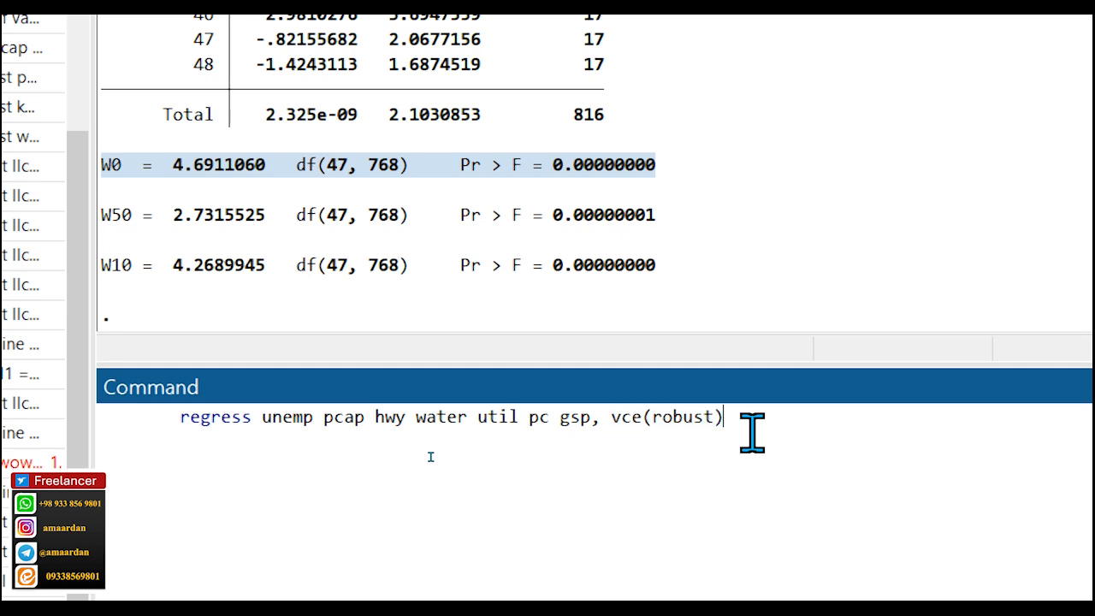
key(Return)
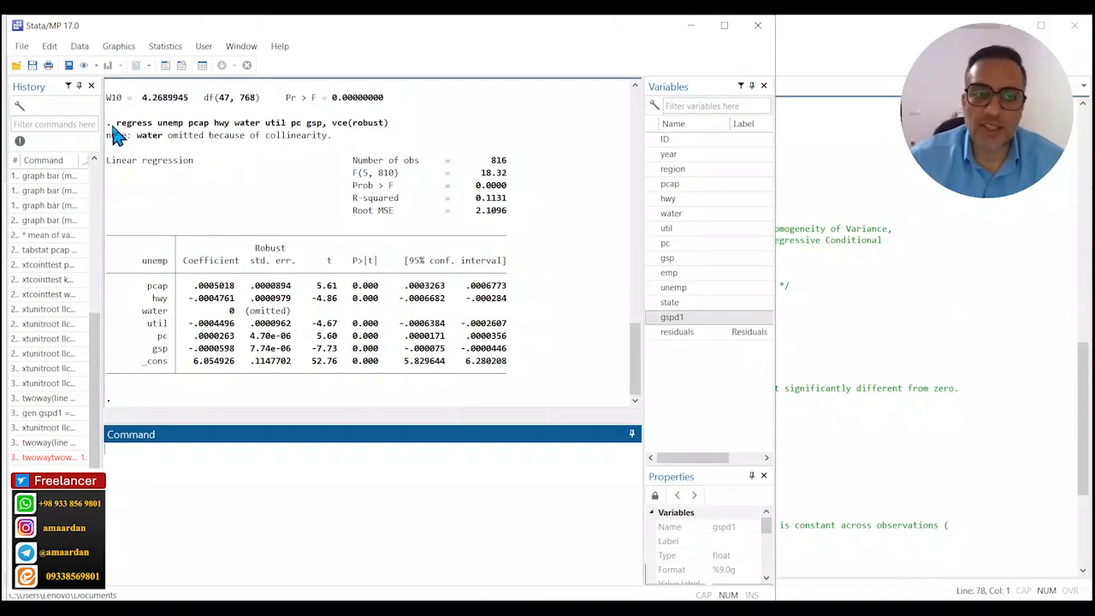
drag(111, 127, 548, 377)
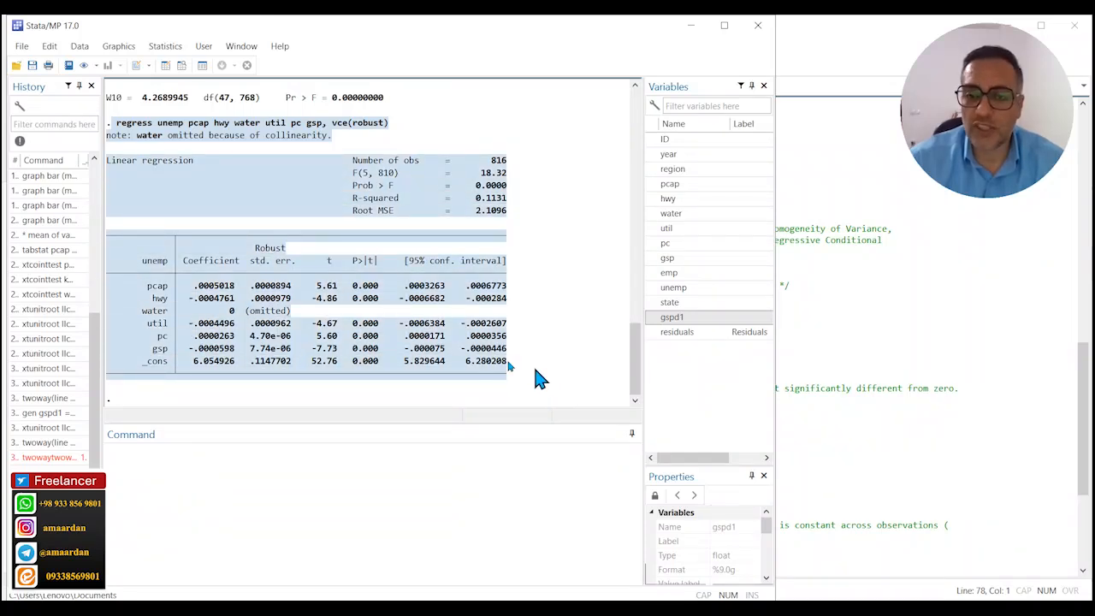
click(866, 340)
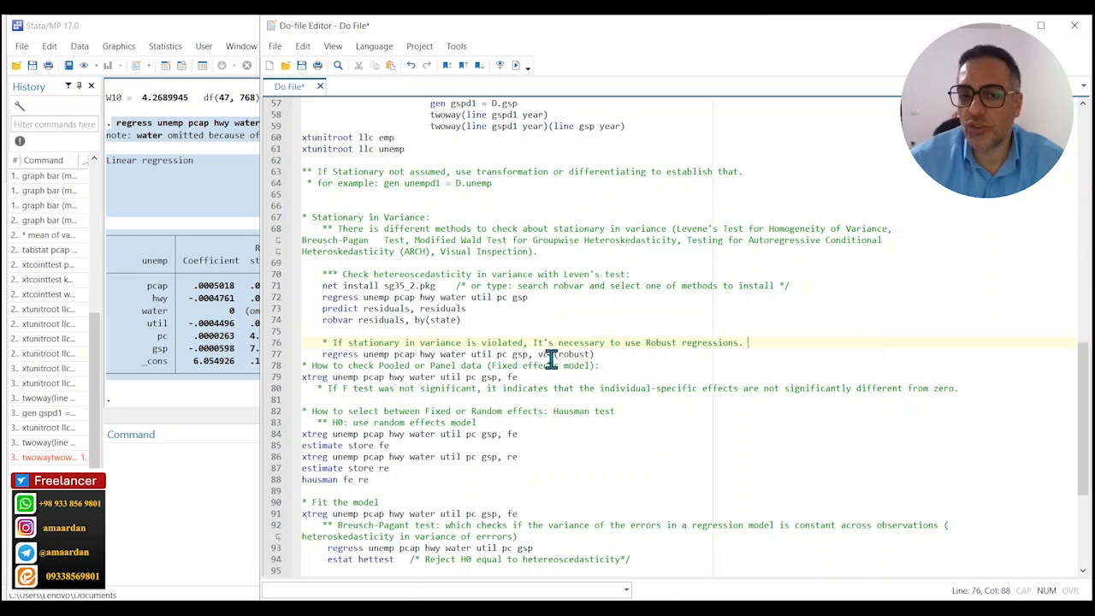
drag(538, 356, 591, 354)
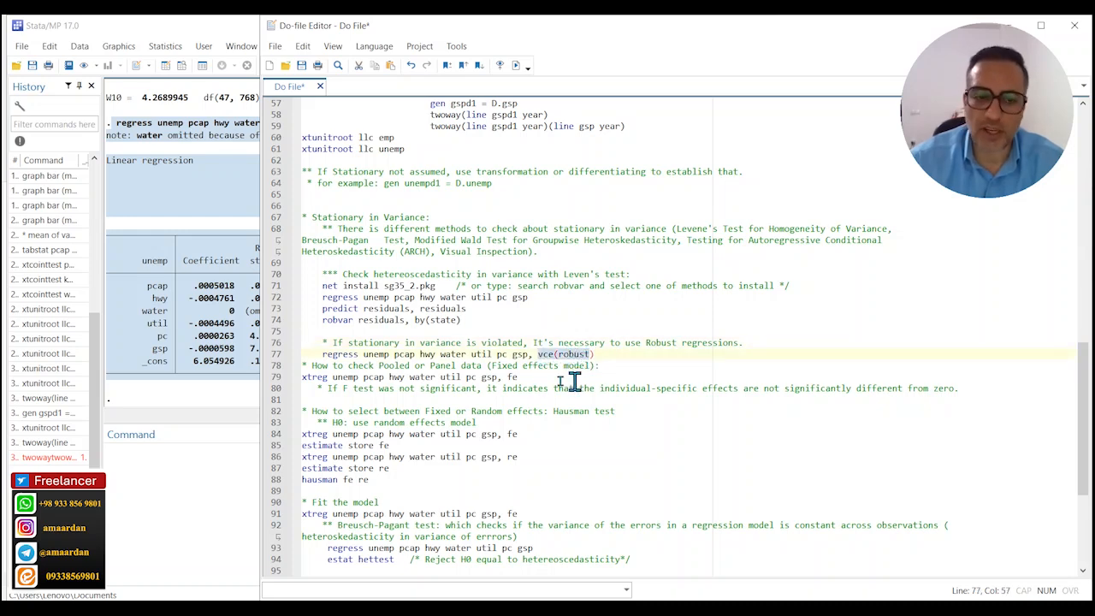